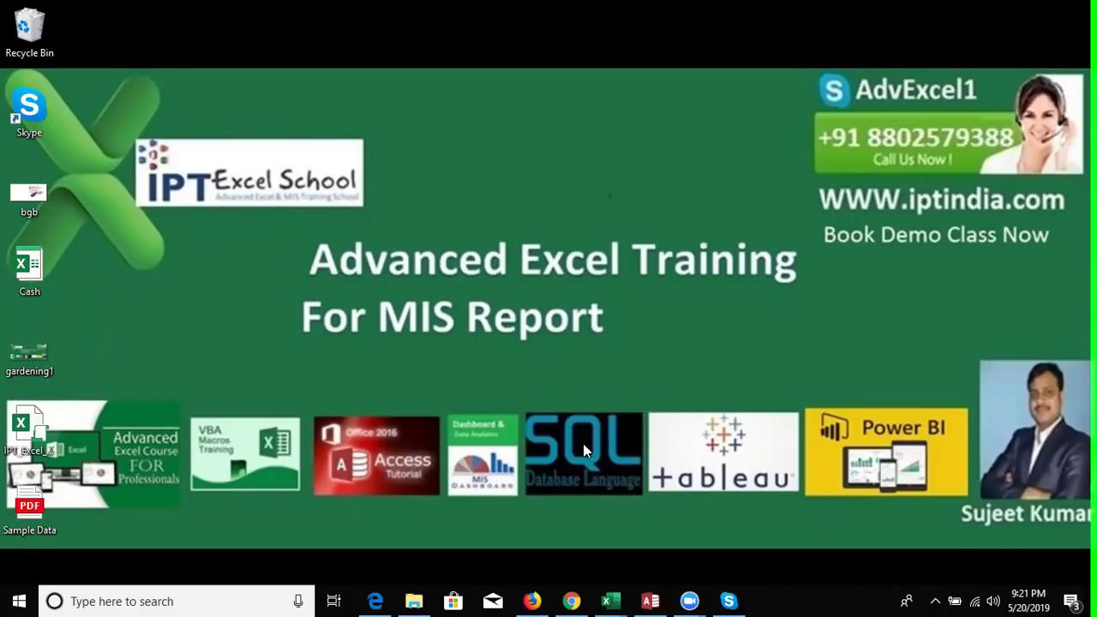
Step: Show taskbar previews of Book1, Loop Project-1, L-1 Test and Book3
{"action": "left_click", "coordinate": [610, 601]}
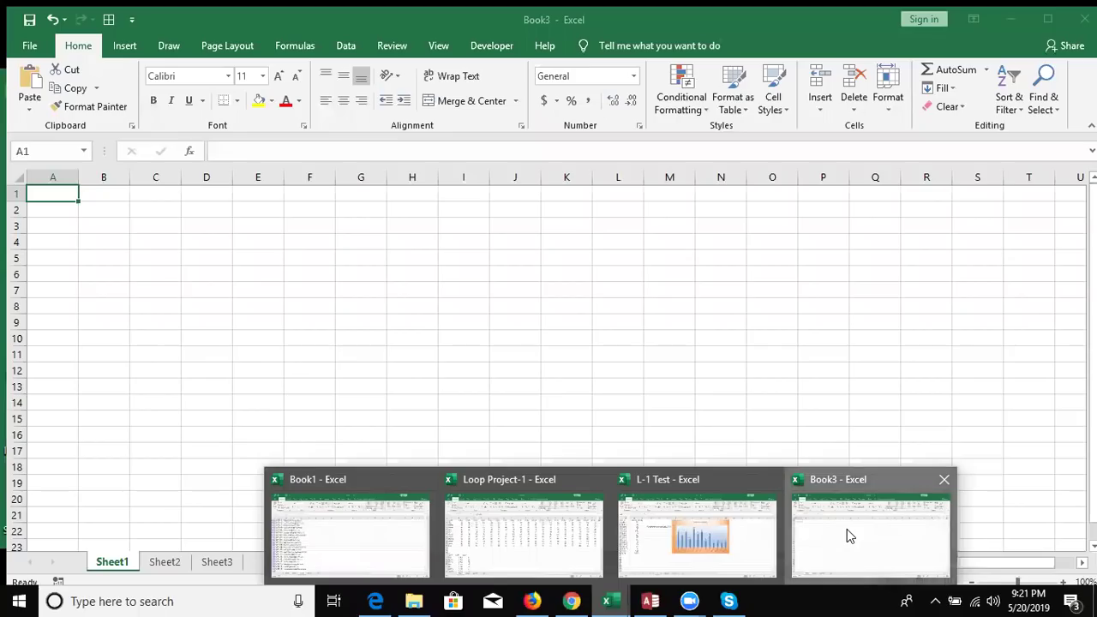
Step: In the Book3 workbook, enter the text MRP 1500 in cell C4
{"action": "left_click", "coordinate": [847, 529]}
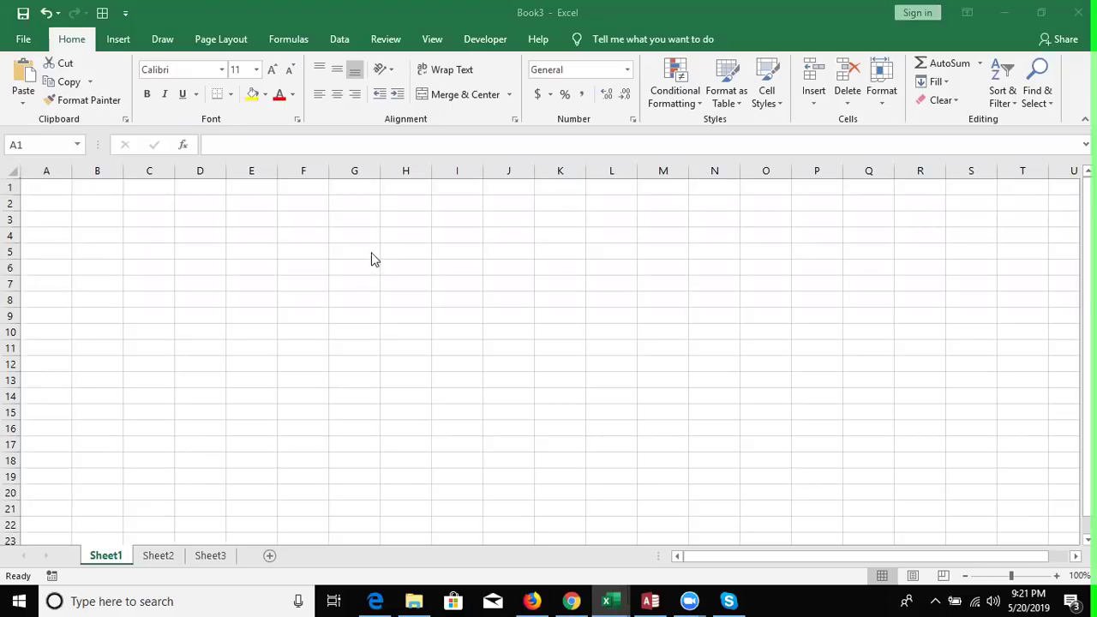
{"action": "left_click", "coordinate": [171, 238]}
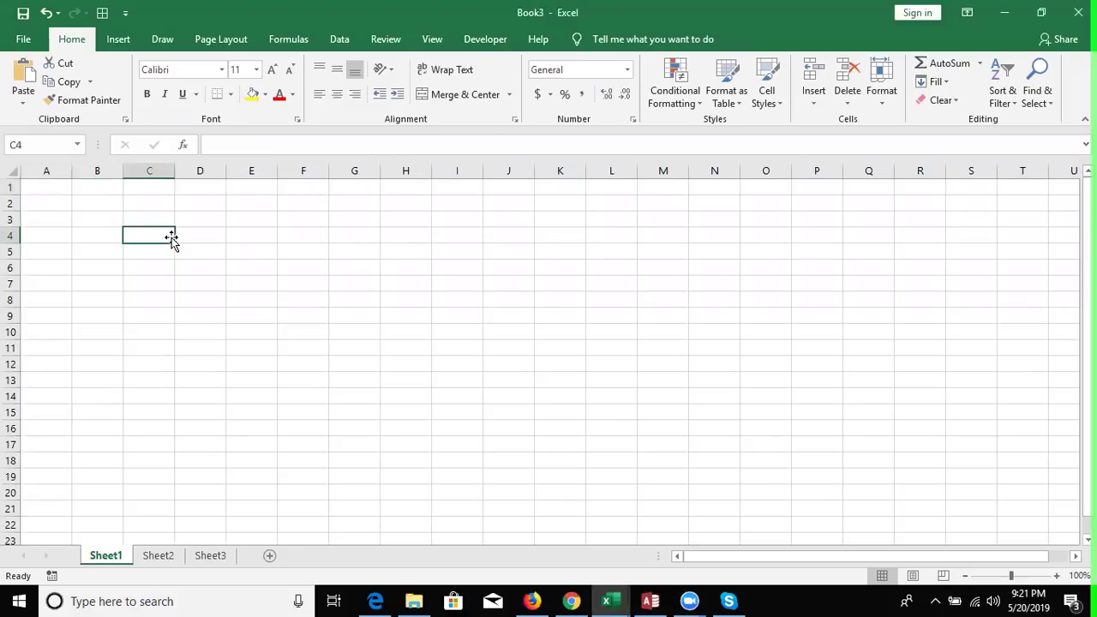
{"action": "type", "text": "amt"}
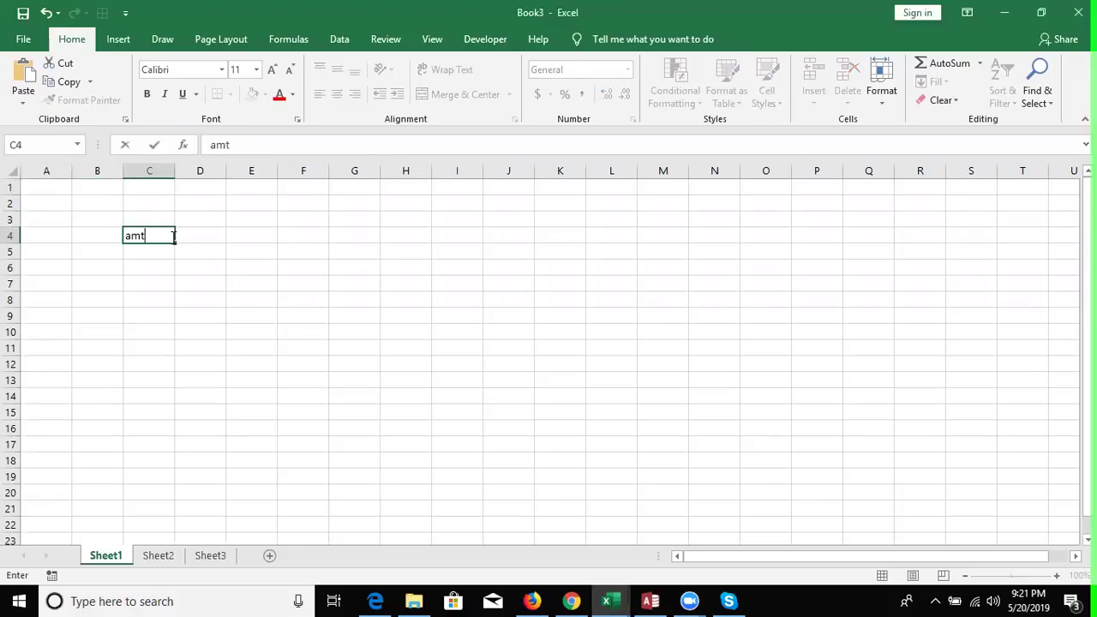
{"action": "key", "text": "BackSpace"}
{"action": "key", "text": "BackSpace"}
{"action": "key", "text": "BackSpace"}
{"action": "type", "text": "MT"}
{"action": "key", "text": "BackSpace"}
{"action": "type", "text": "RP"}
{"action": "type", "text": " 1500"}
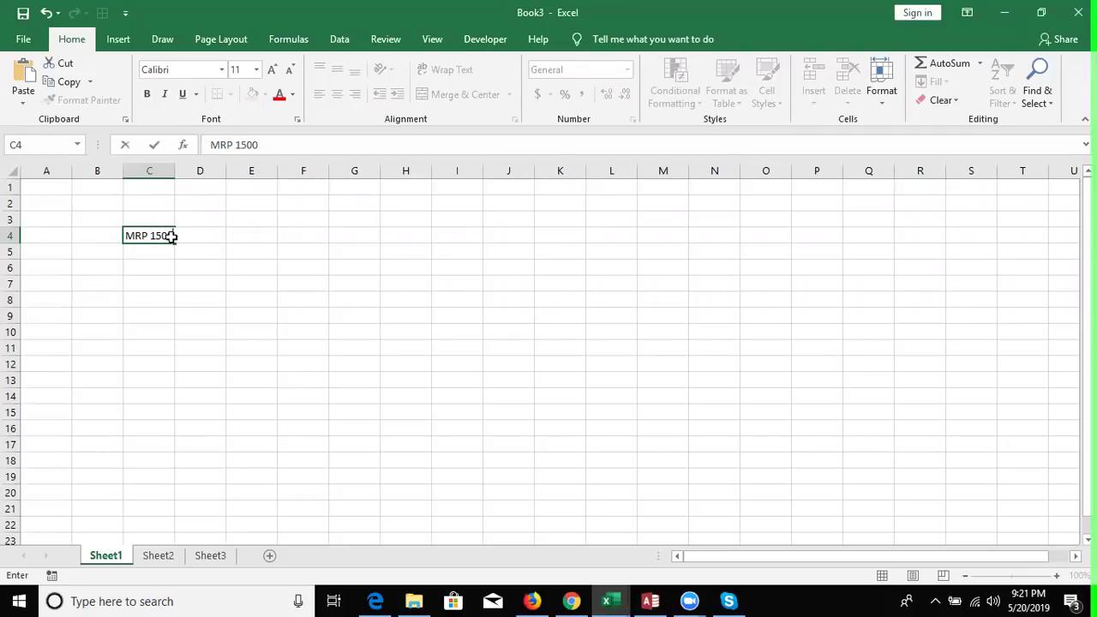
{"action": "key", "text": "Return"}
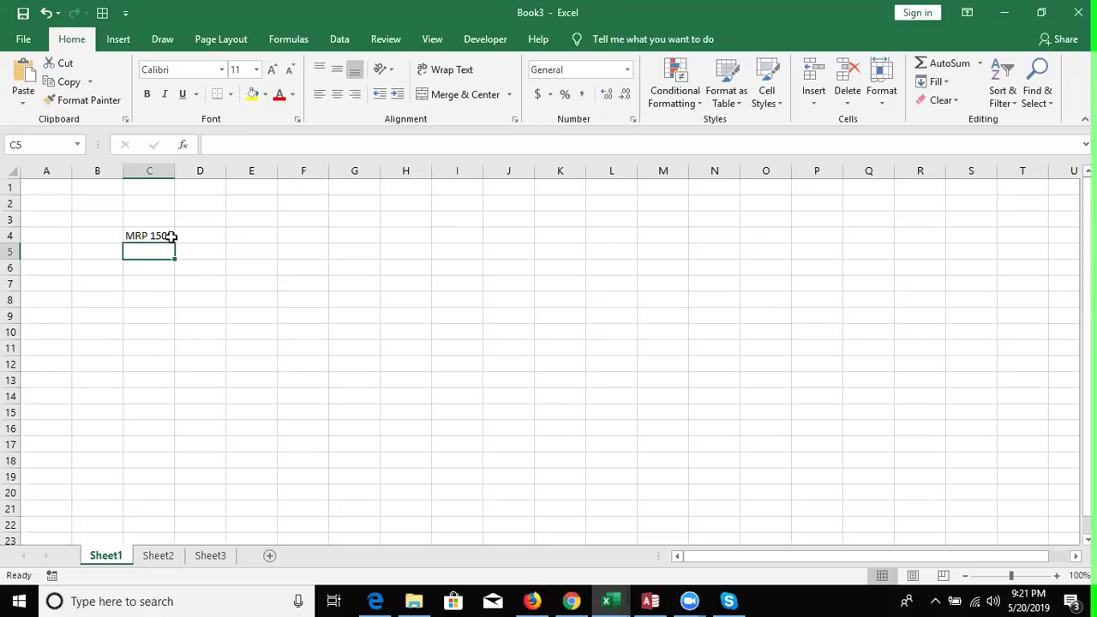
Step: Try =C4+20 in C5, then delete the resulting #VALUE! error
{"action": "type", "text": "="}
{"action": "key", "text": "Up"}
{"action": "type", "text": "+20"}
{"action": "key", "text": "Return"}
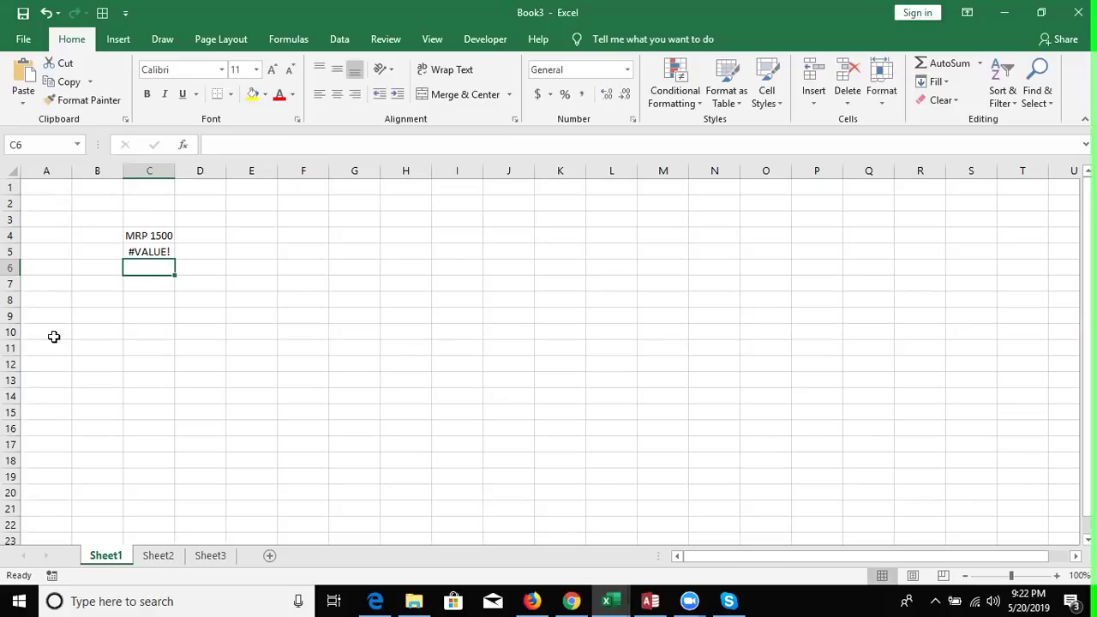
{"action": "key", "text": "Up"}
{"action": "key", "text": "Delete"}
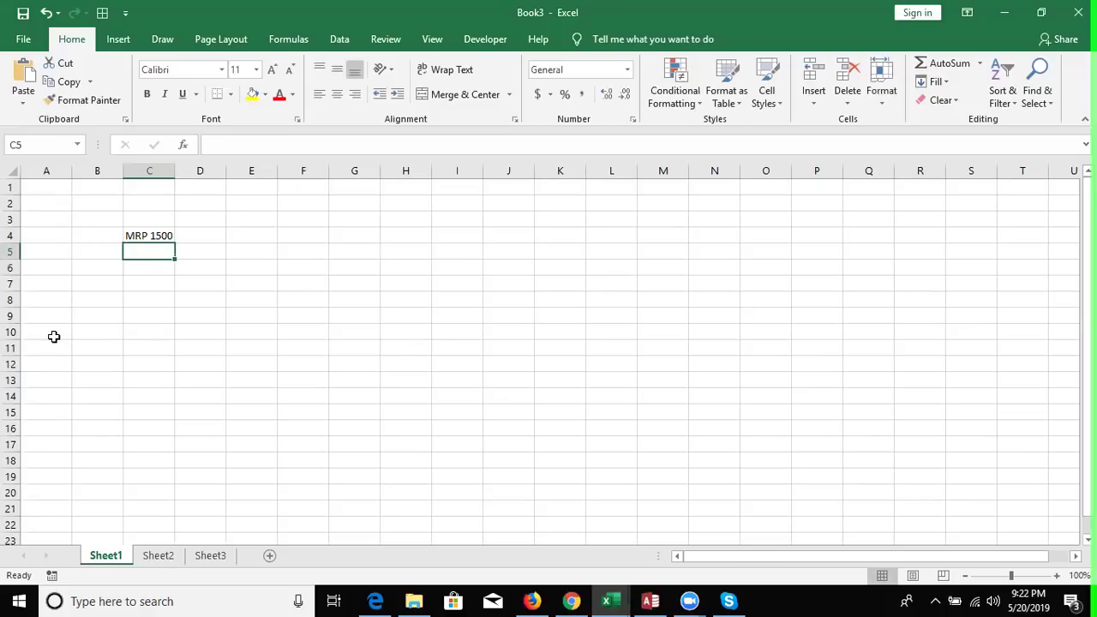
{"action": "key", "text": "Up"}
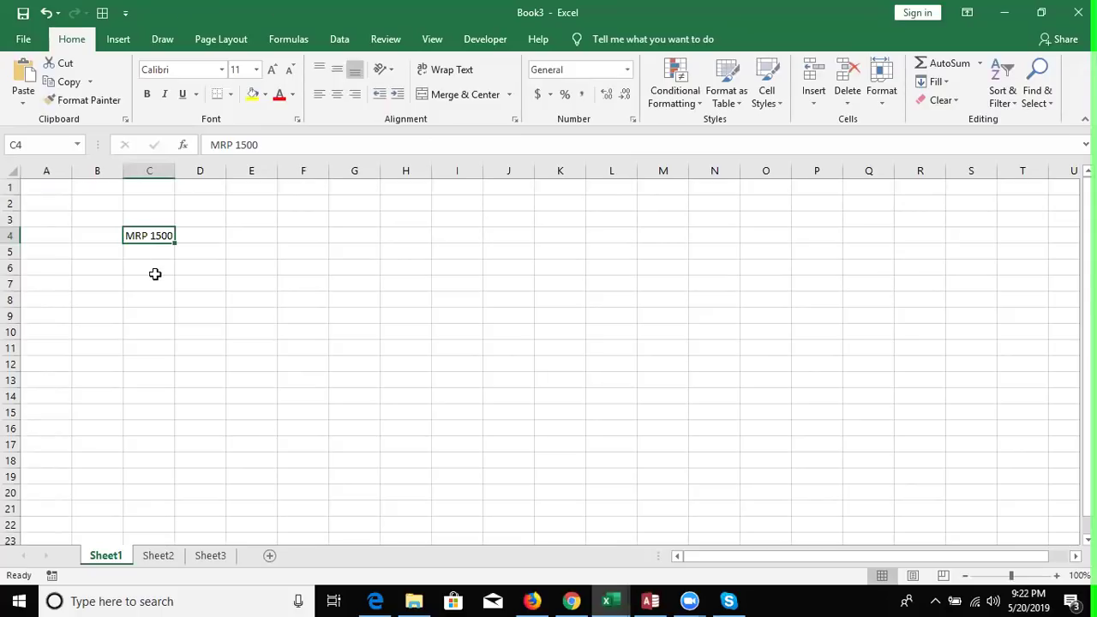
Step: Enter the number 1500 in cell D4
{"action": "left_click", "coordinate": [225, 240]}
{"action": "type", "text": "1500"}
{"action": "key", "text": "Return"}
Step: Give D4 the custom number format "MRP" # so it shows MRP 1500
{"action": "left_click", "coordinate": [225, 240]}
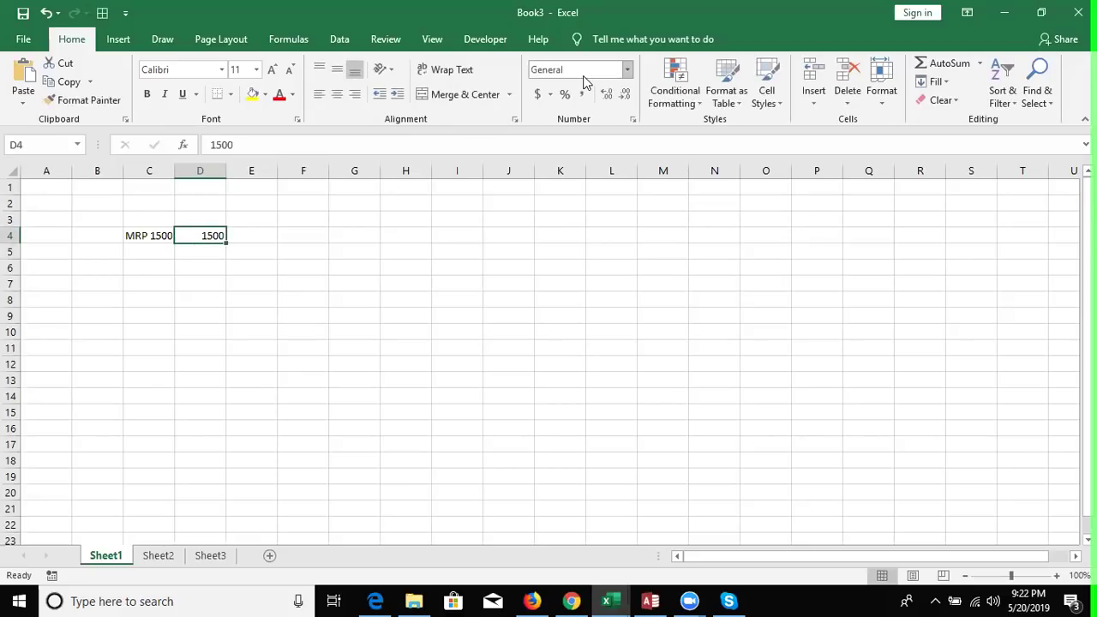
{"action": "left_click", "coordinate": [633, 120]}
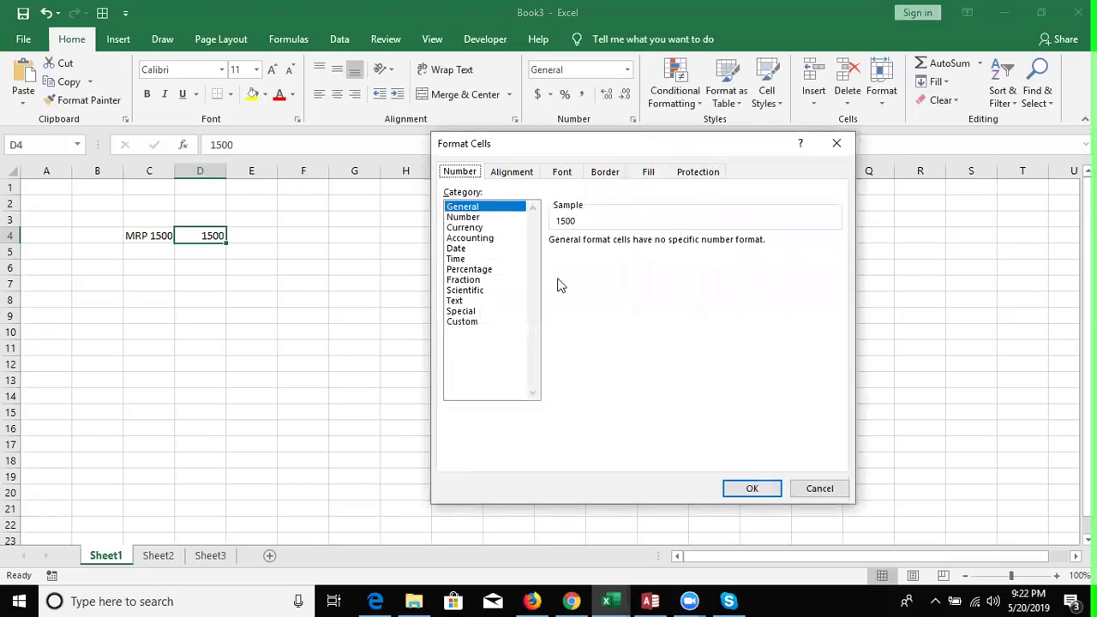
{"action": "left_click", "coordinate": [463, 322]}
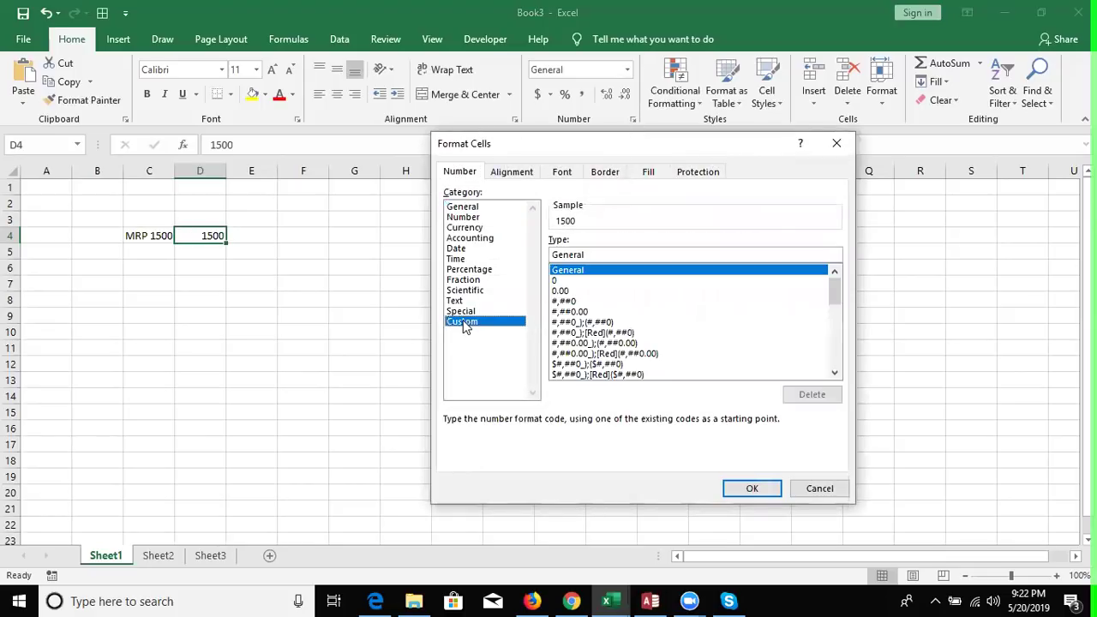
{"action": "double_click", "coordinate": [600, 253]}
{"action": "type", "text": "\"MRP\" "}
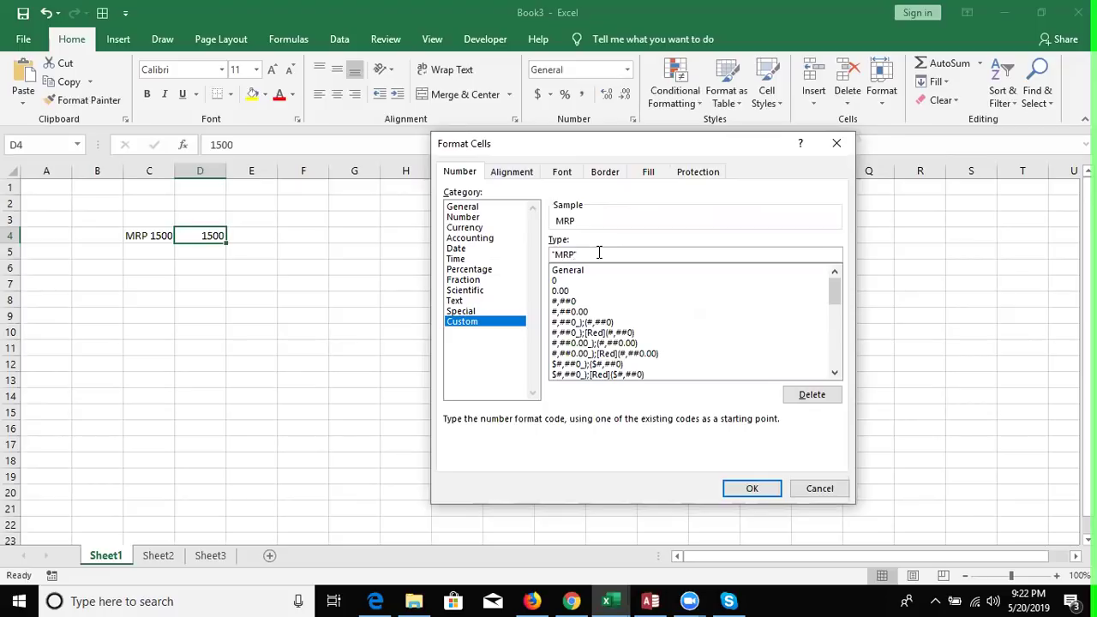
{"action": "type", "text": "#"}
{"action": "key", "text": "Return"}
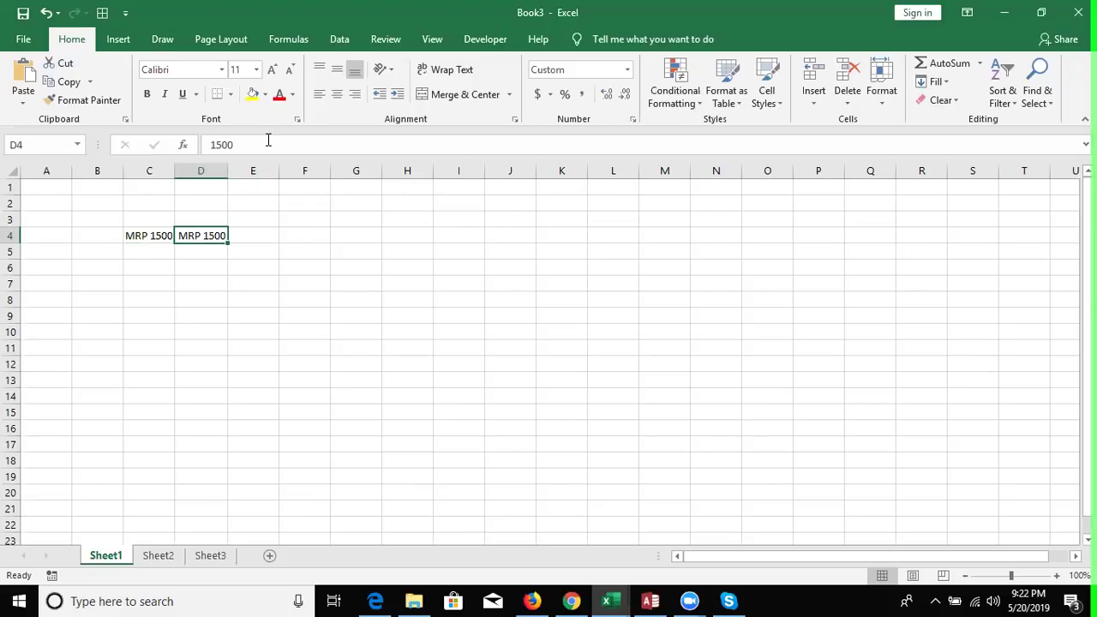
Step: Enter =D4+20 in D5, which displays MRP 1520
{"action": "key", "text": "Down"}
{"action": "type", "text": "="}
{"action": "key", "text": "Up"}
{"action": "type", "text": "+20"}
{"action": "key", "text": "Return"}
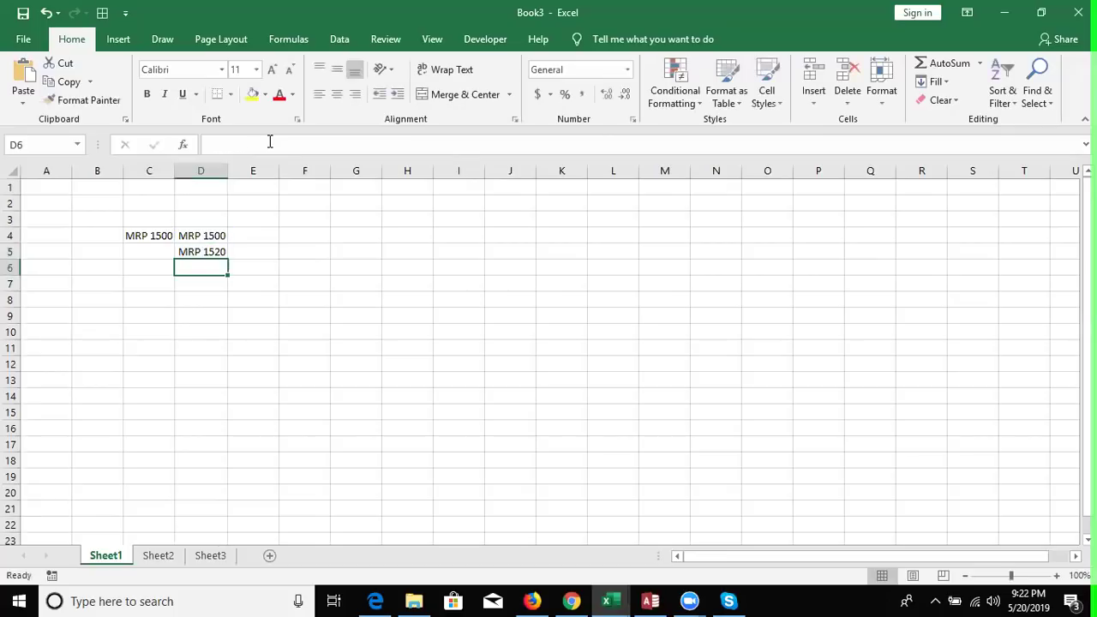
{"action": "key", "text": "Up"}
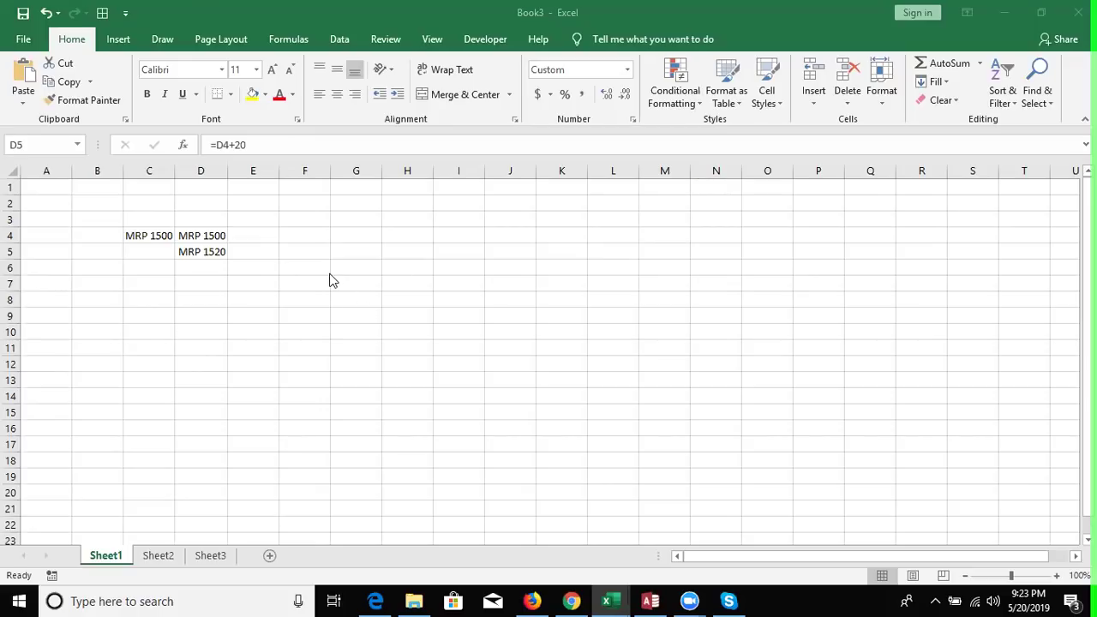
{"action": "left_click", "coordinate": [285, 248]}
{"action": "left_click", "coordinate": [269, 232]}
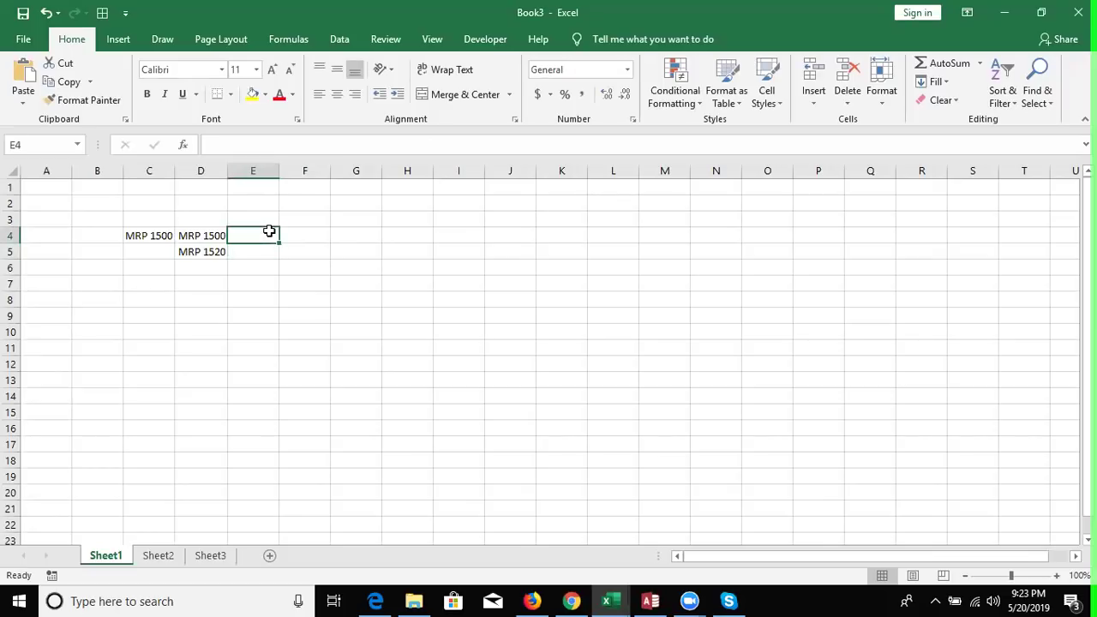
Step: Put the heading chq no in cell F1
{"action": "left_click", "coordinate": [332, 243]}
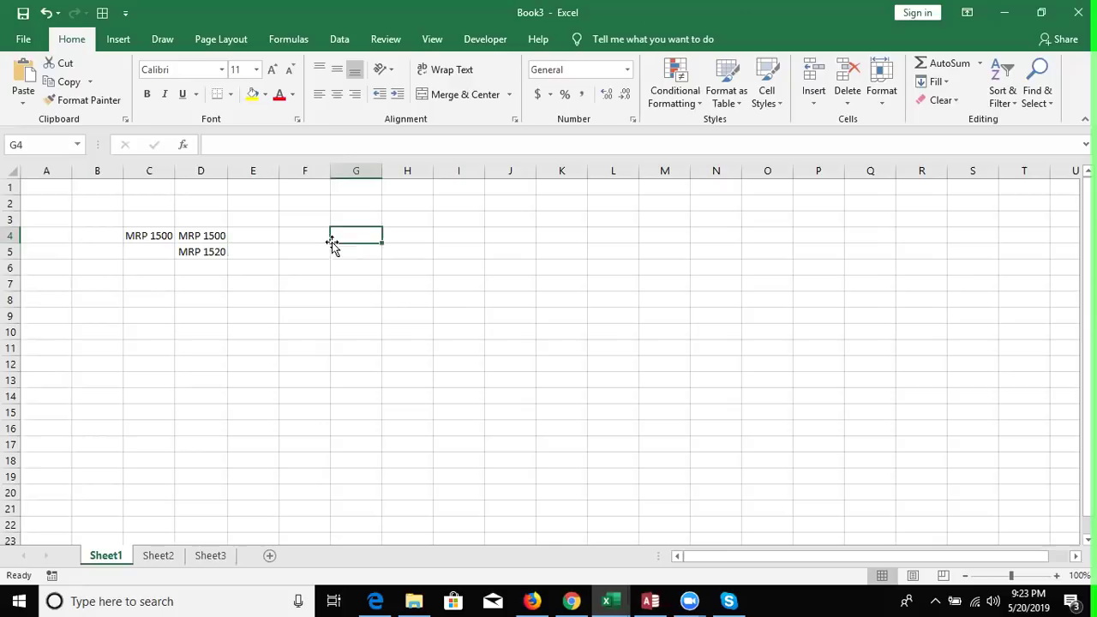
{"action": "left_click", "coordinate": [319, 189]}
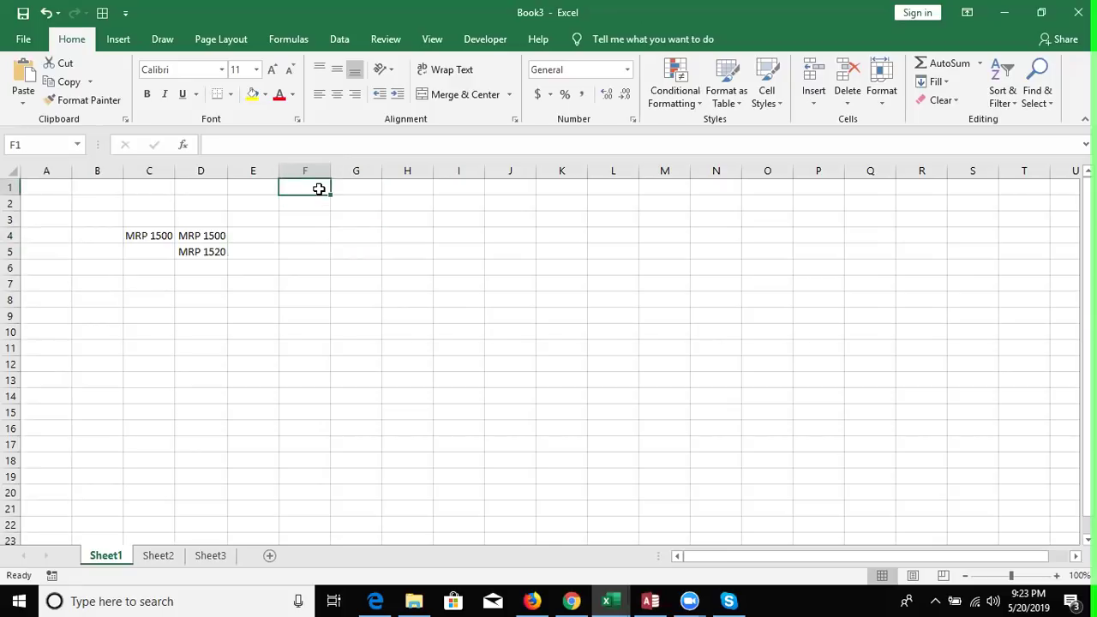
{"action": "type", "text": "ch"}
{"action": "key", "text": "Tab"}
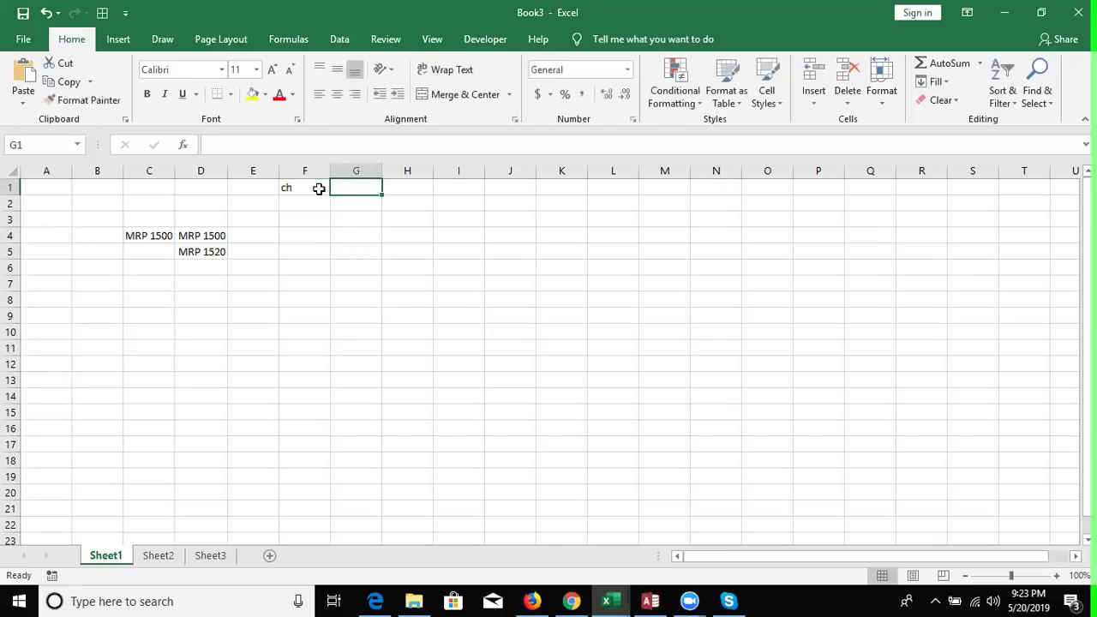
{"action": "left_click", "coordinate": [319, 190]}
{"action": "type", "text": "c"}
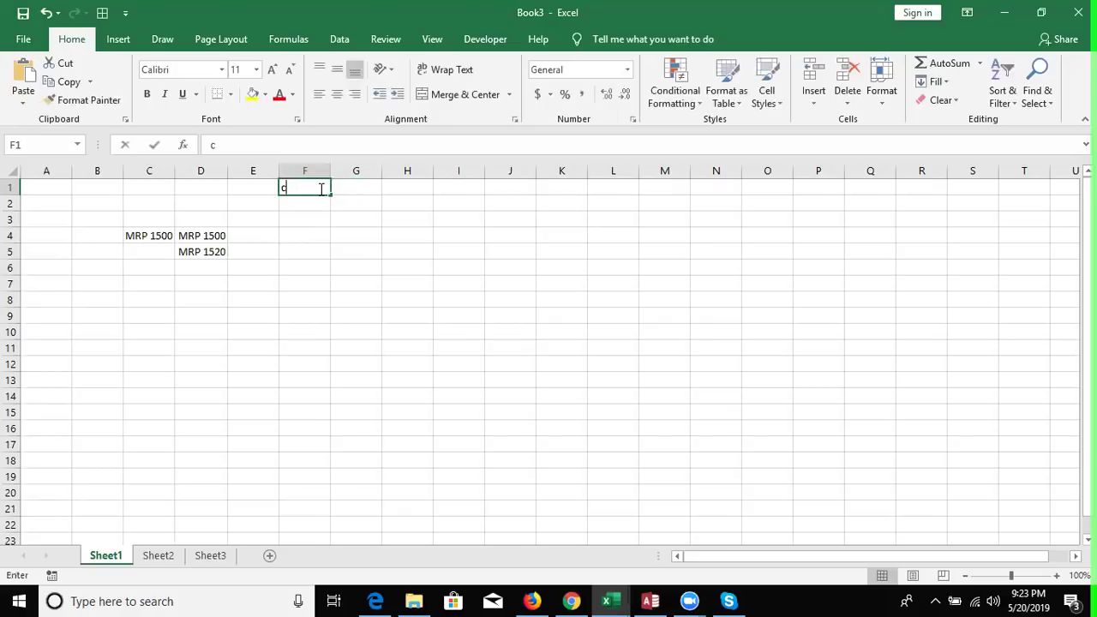
{"action": "type", "text": "hq"}
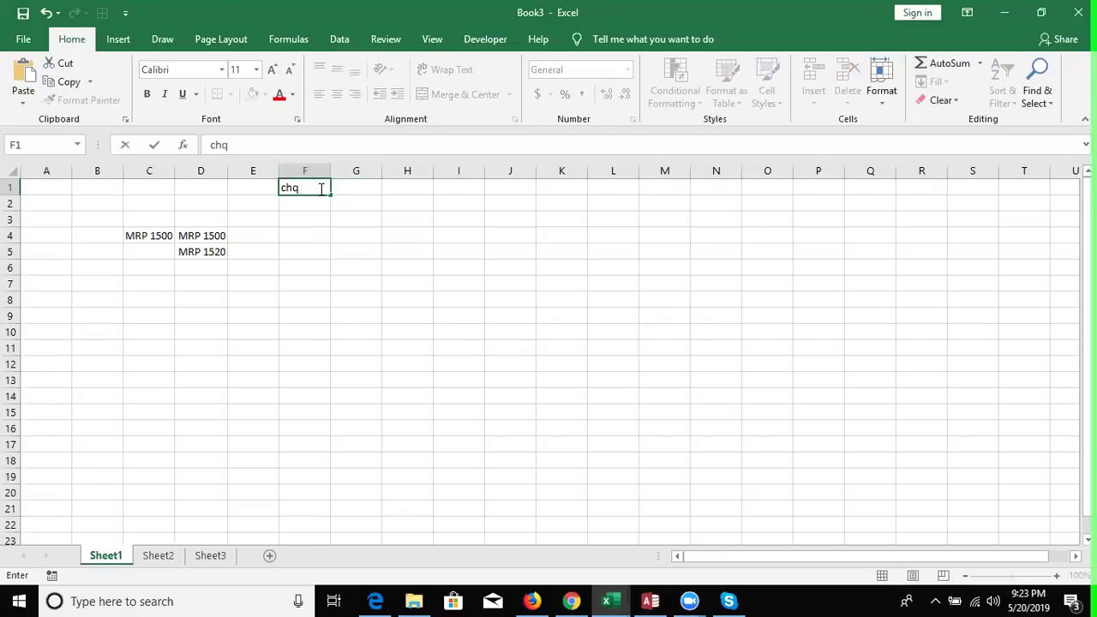
{"action": "type", "text": " no"}
{"action": "key", "text": "Return"}
Step: Test entering 0052486 and then '0012363 in F2 to keep leading zeros
{"action": "type", "text": "0052486"}
{"action": "key", "text": "Return"}
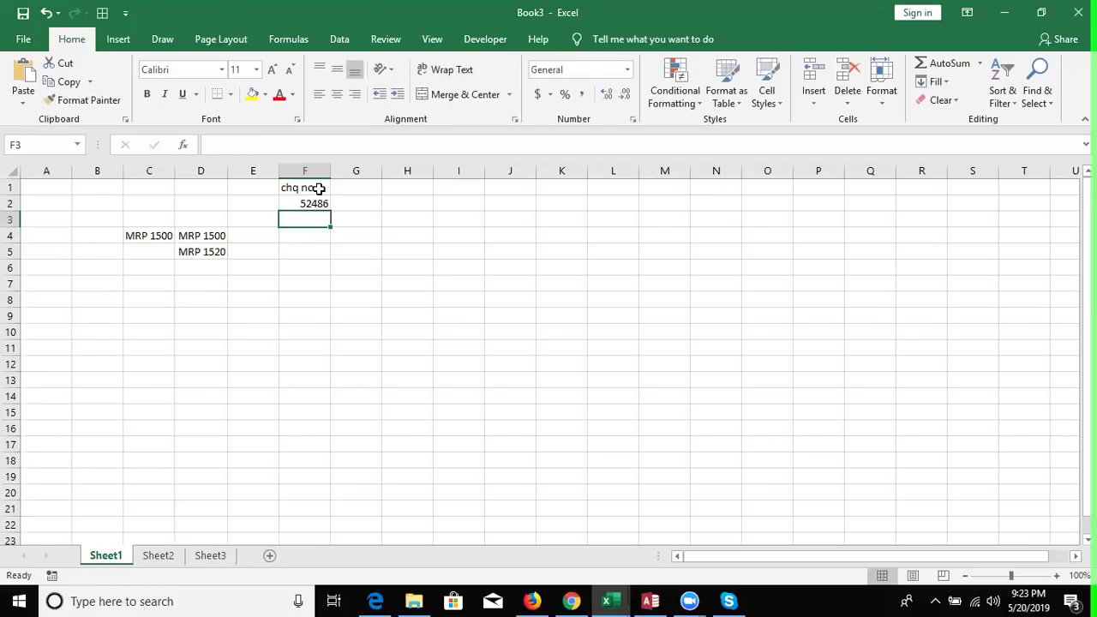
{"action": "key", "text": "Up"}
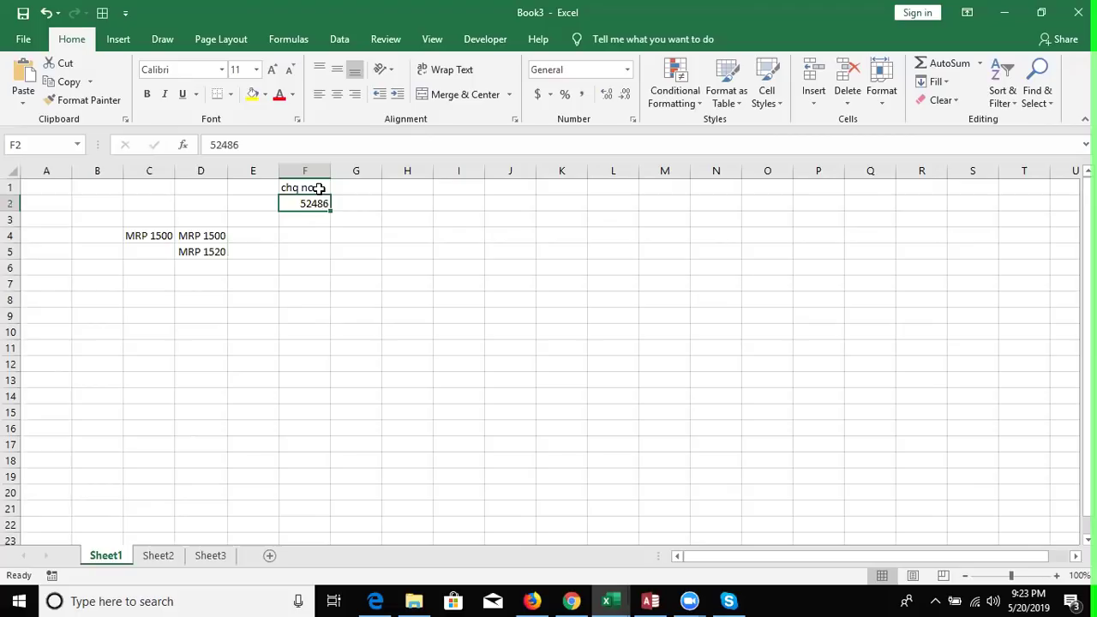
{"action": "type", "text": "'0012363"}
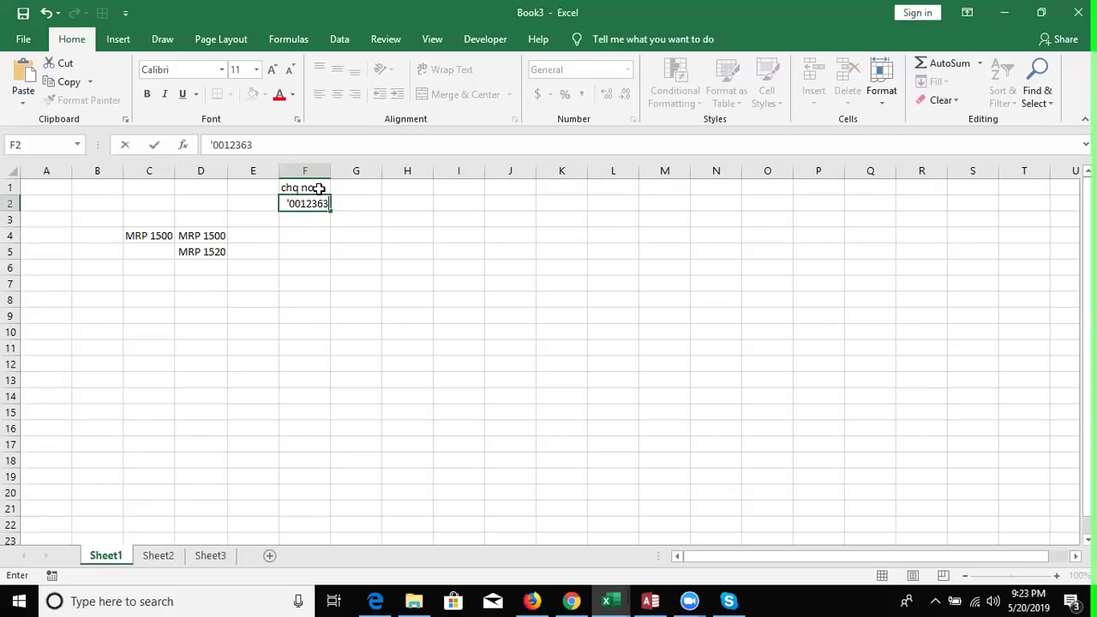
{"action": "key", "text": "Return"}
{"action": "key", "text": "Up"}
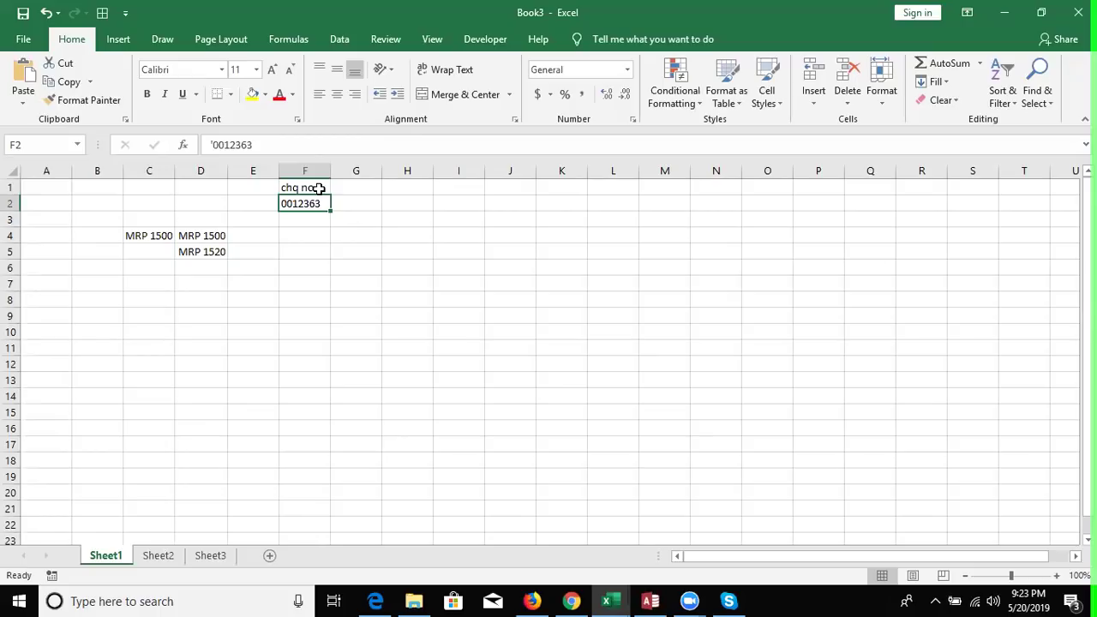
Step: Enter cheque numbers 85, 3256, 325412, 3625 and 65236 in F2:F6
{"action": "type", "text": "85"}
{"action": "key", "text": "Return"}
{"action": "type", "text": "3256"}
{"action": "key", "text": "Return"}
{"action": "type", "text": "325"}
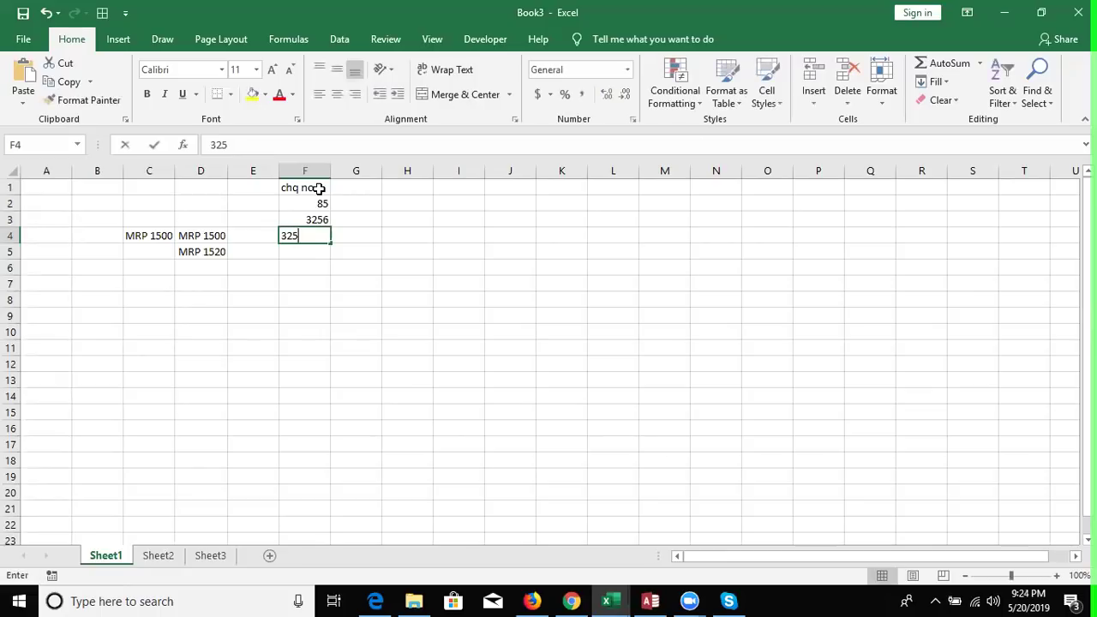
{"action": "type", "text": "412"}
{"action": "key", "text": "Return"}
{"action": "type", "text": "3625"}
{"action": "key", "text": "Return"}
{"action": "type", "text": "65236"}
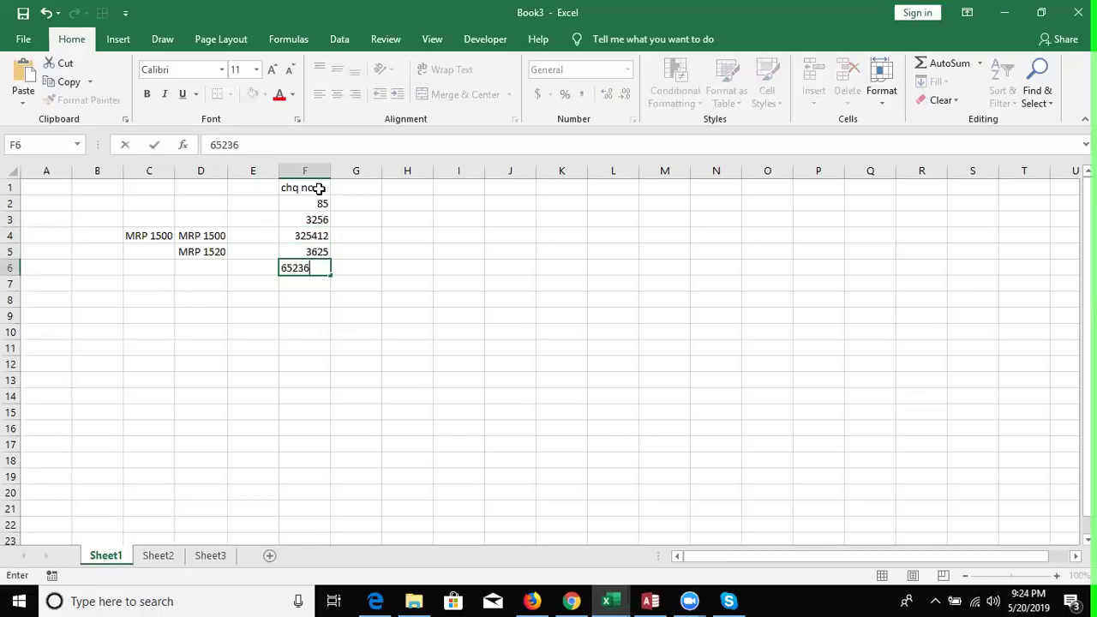
{"action": "key", "text": "Return"}
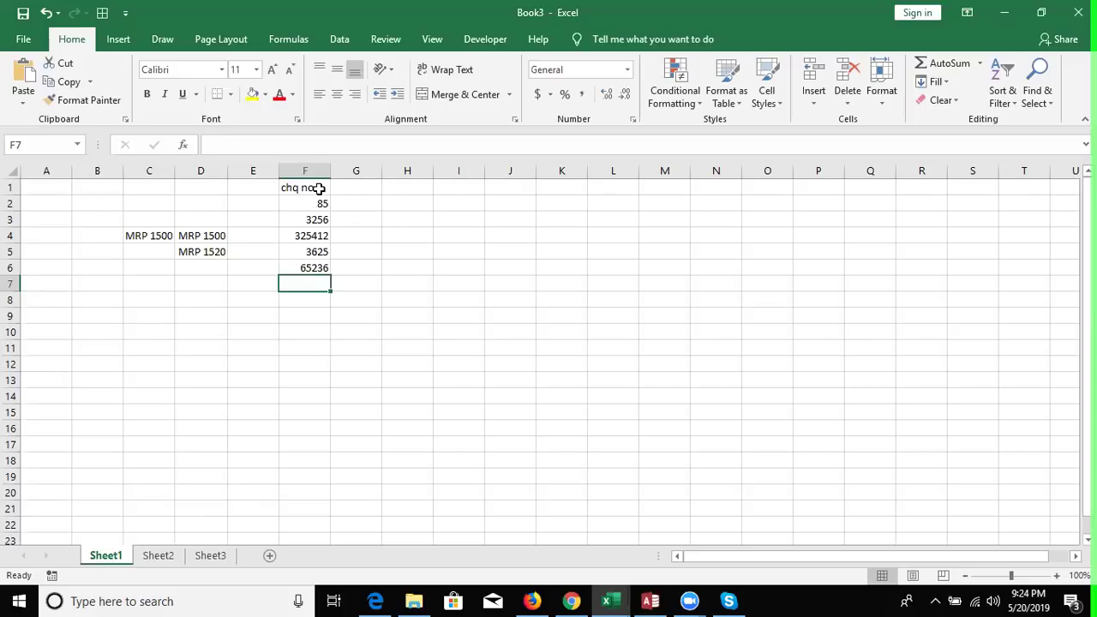
{"action": "key", "text": "Up"}
Step: Apply custom format 000000 to F2:F6 so cheque numbers show six digits
{"action": "key", "text": "ctrl+shift+Up"}
{"action": "key", "text": "shift+Down"}
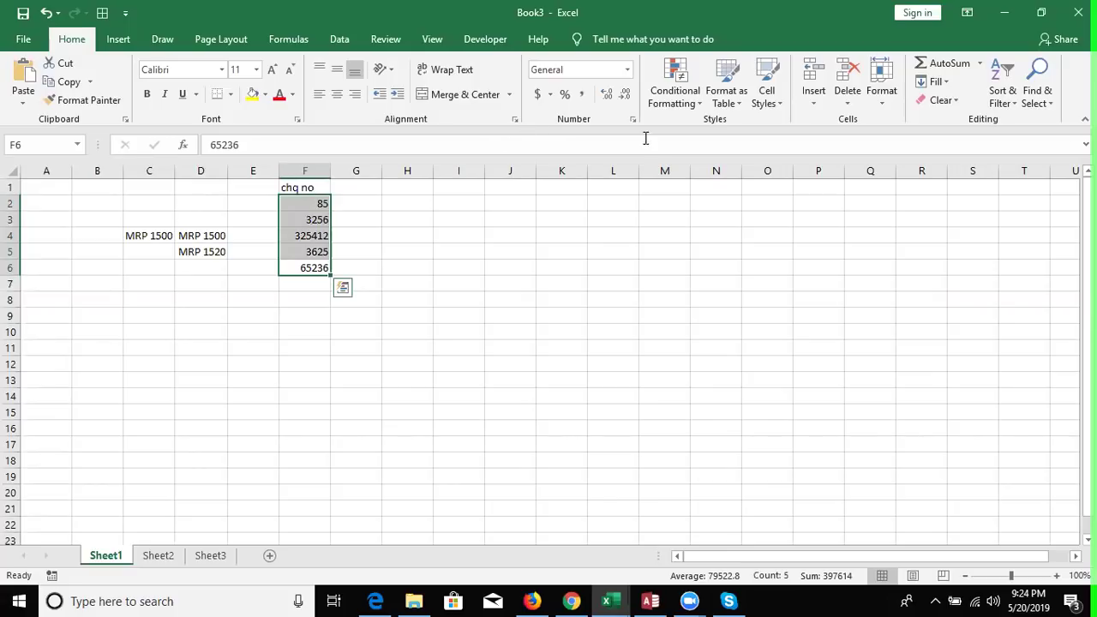
{"action": "left_click", "coordinate": [634, 122]}
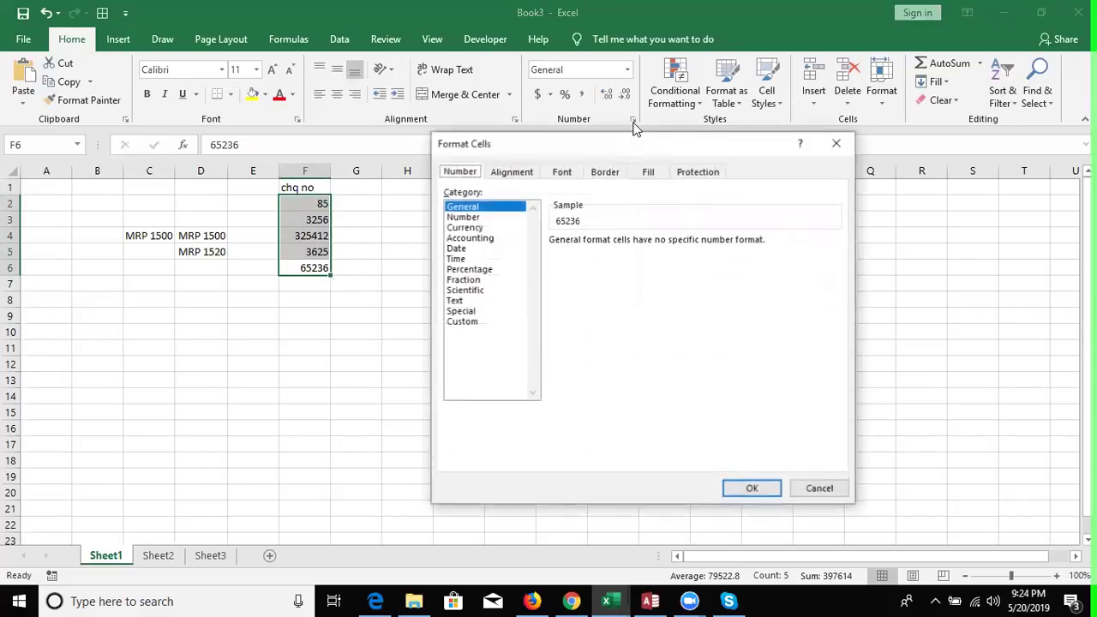
{"action": "left_click", "coordinate": [468, 323]}
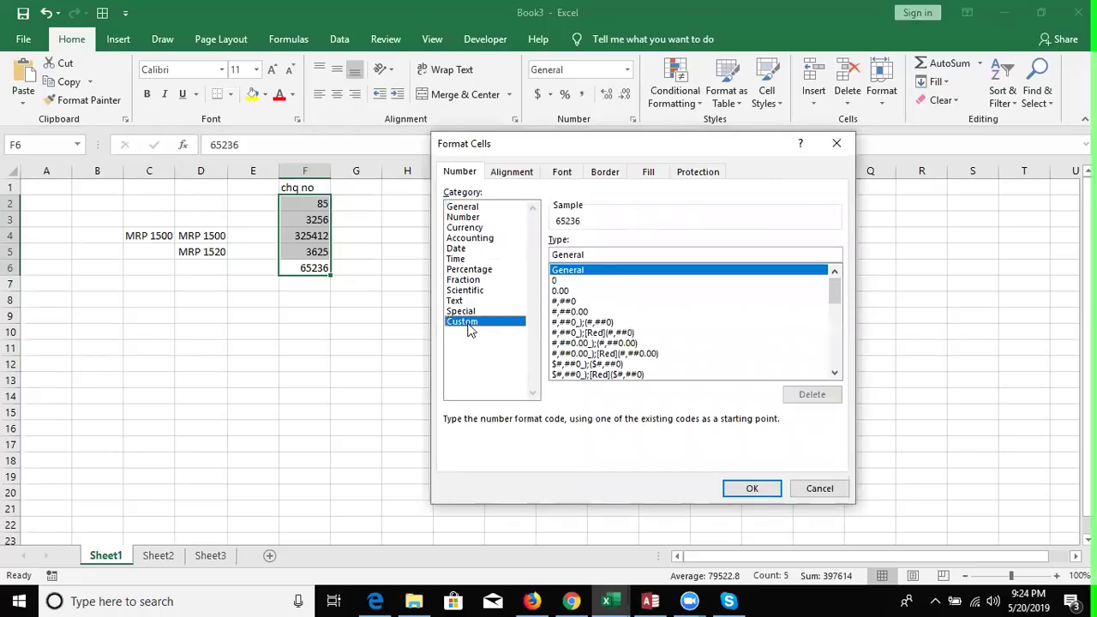
{"action": "double_click", "coordinate": [597, 255]}
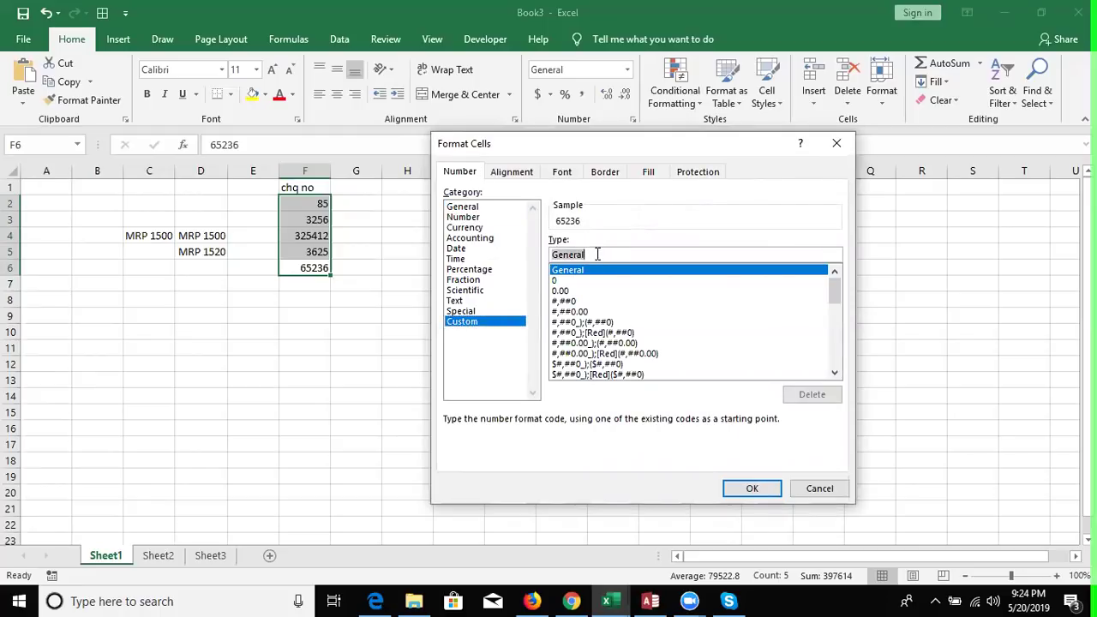
{"action": "type", "text": "00000000"}
{"action": "key", "text": "BackSpace"}
{"action": "key", "text": "BackSpace"}
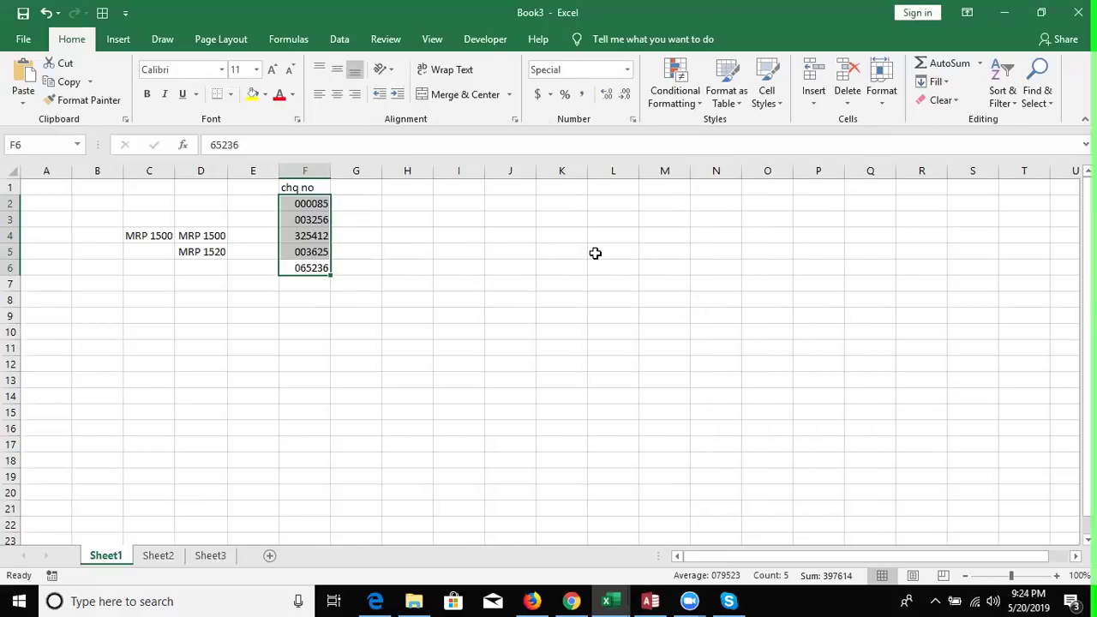
Step: Put the heading Mobile in cell G1
{"action": "key", "text": "Up"}
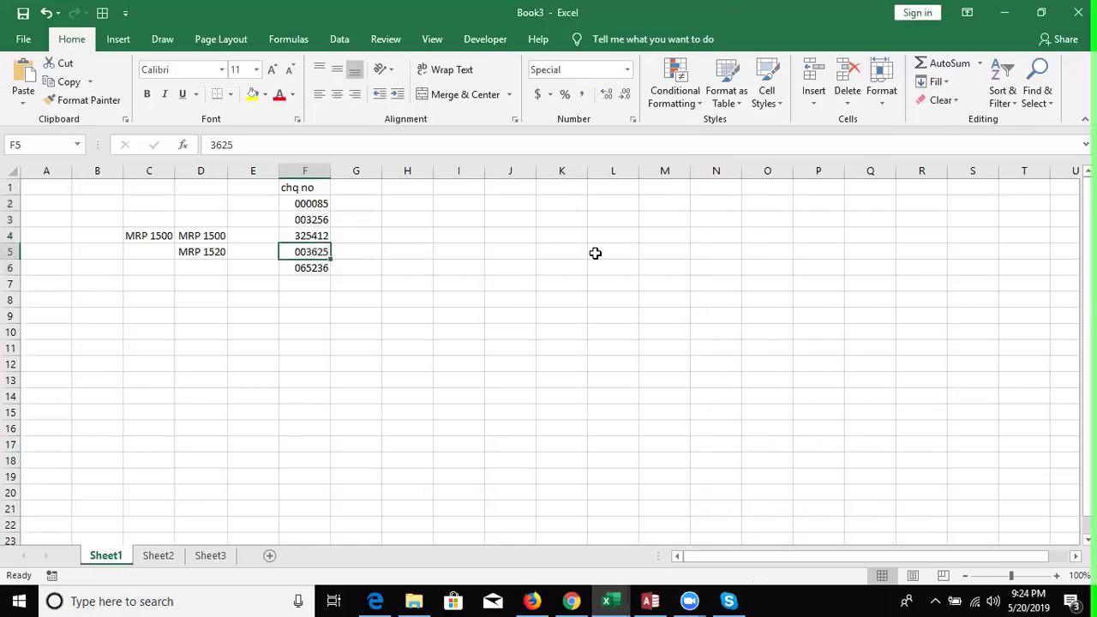
{"action": "key", "text": "Right"}
{"action": "key", "text": "Up"}
{"action": "key", "text": "Up"}
{"action": "key", "text": "Up"}
{"action": "key", "text": "Up"}
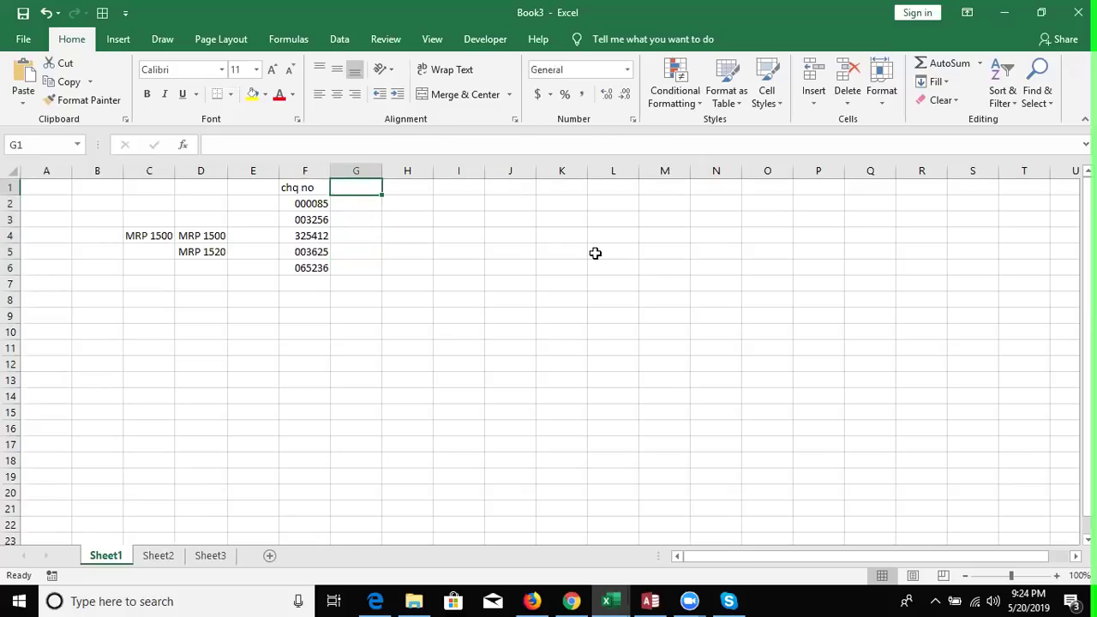
{"action": "type", "text": "Mobile"}
{"action": "key", "text": "Return"}
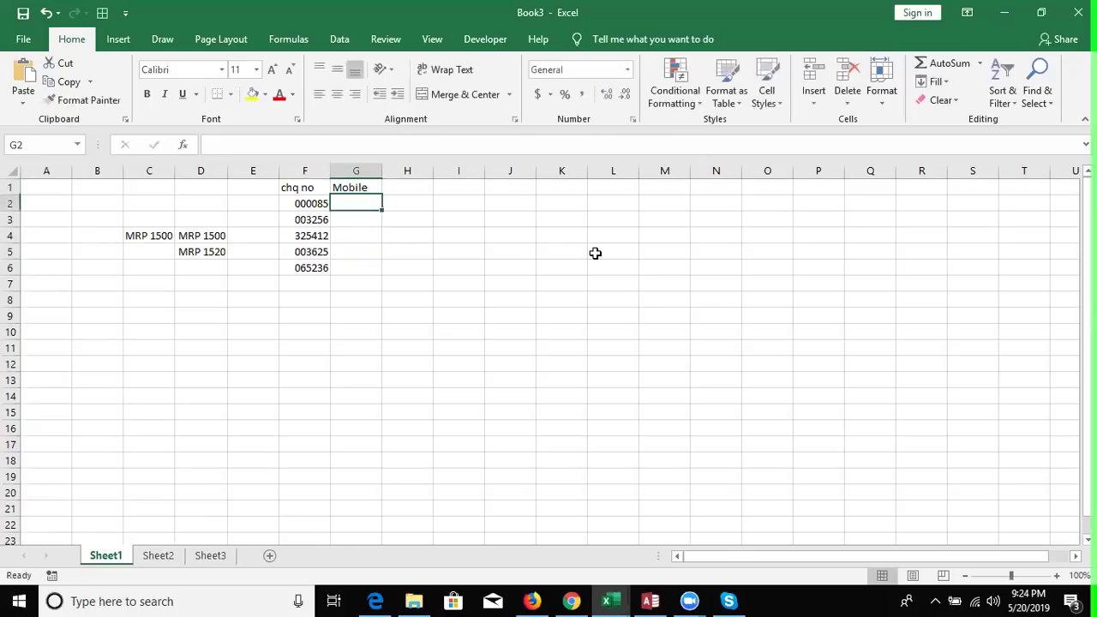
Step: Enter a ten-digit mobile number in G2, then select G2:G6
{"action": "key", "text": "BackSpace"}
{"action": "key", "text": "BackSpace"}
{"action": "key", "text": "BackSpace"}
{"action": "key", "text": "BackSpace"}
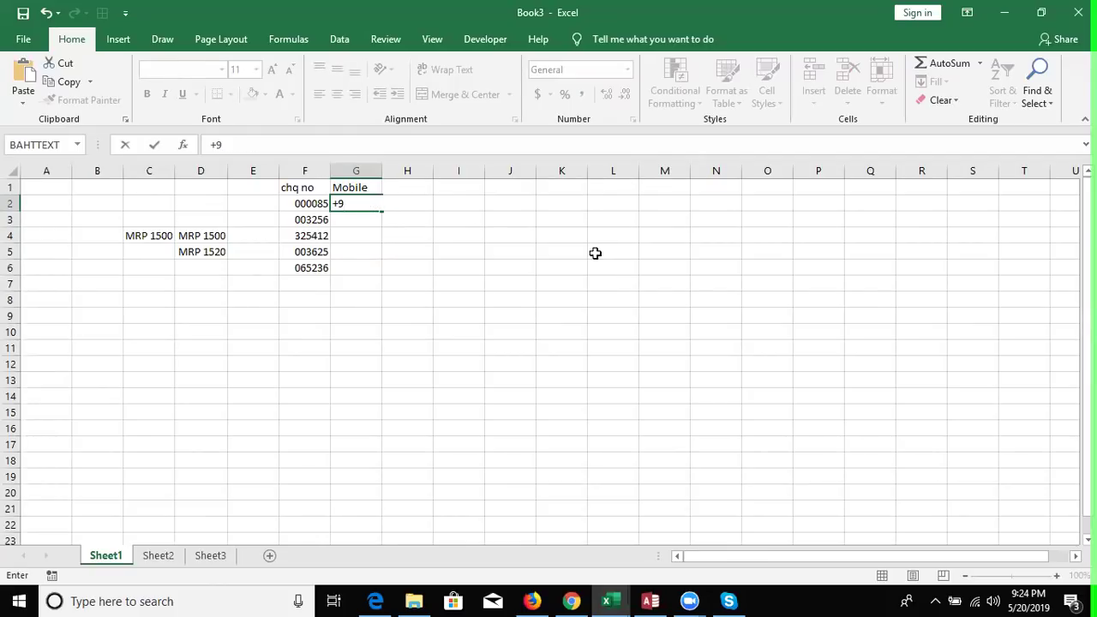
{"action": "key", "text": "BackSpace"}
{"action": "key", "text": "BackSpace"}
{"action": "key", "text": "BackSpace"}
{"action": "key", "text": "BackSpace"}
{"action": "key", "text": "BackSpace"}
{"action": "key", "text": "BackSpace"}
{"action": "key", "text": "BackSpace"}
{"action": "key", "text": "BackSpace"}
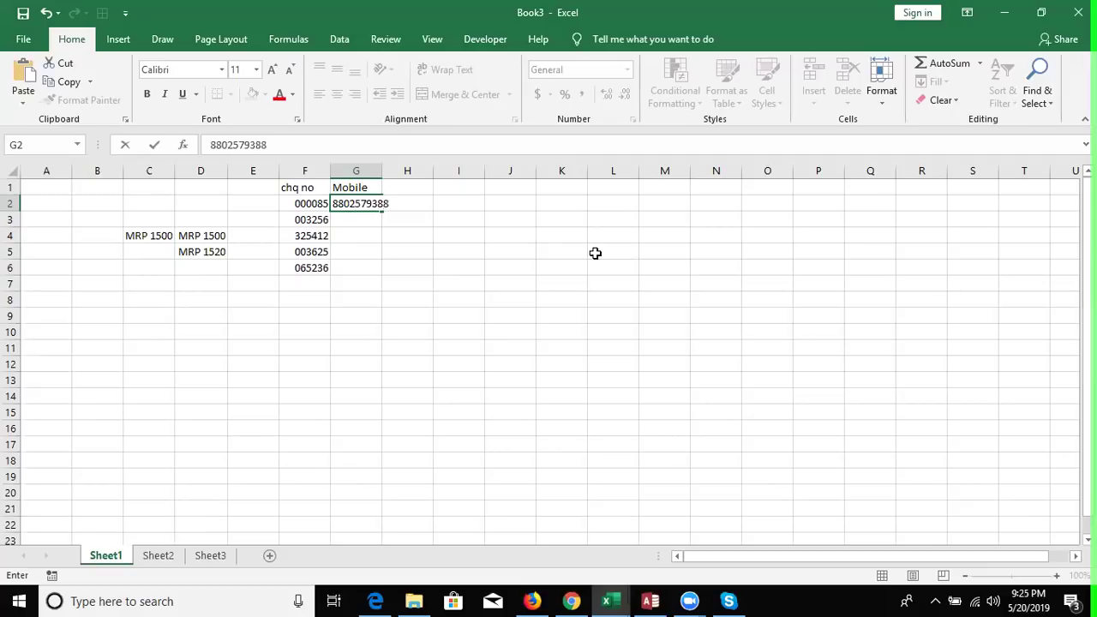
{"action": "key", "text": "Return"}
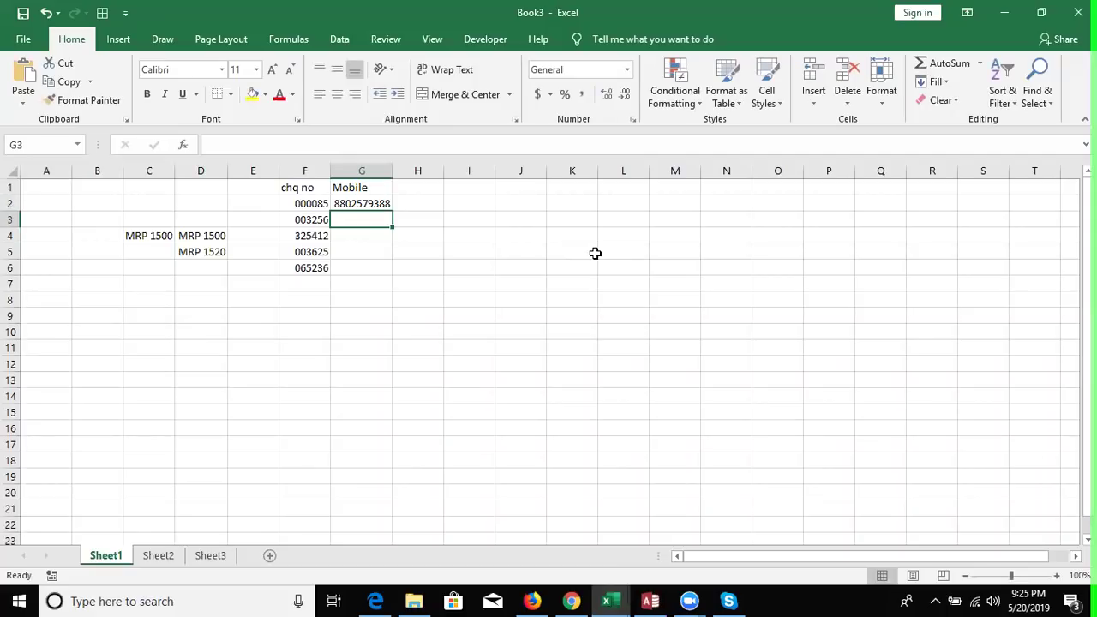
{"action": "key", "text": "Up"}
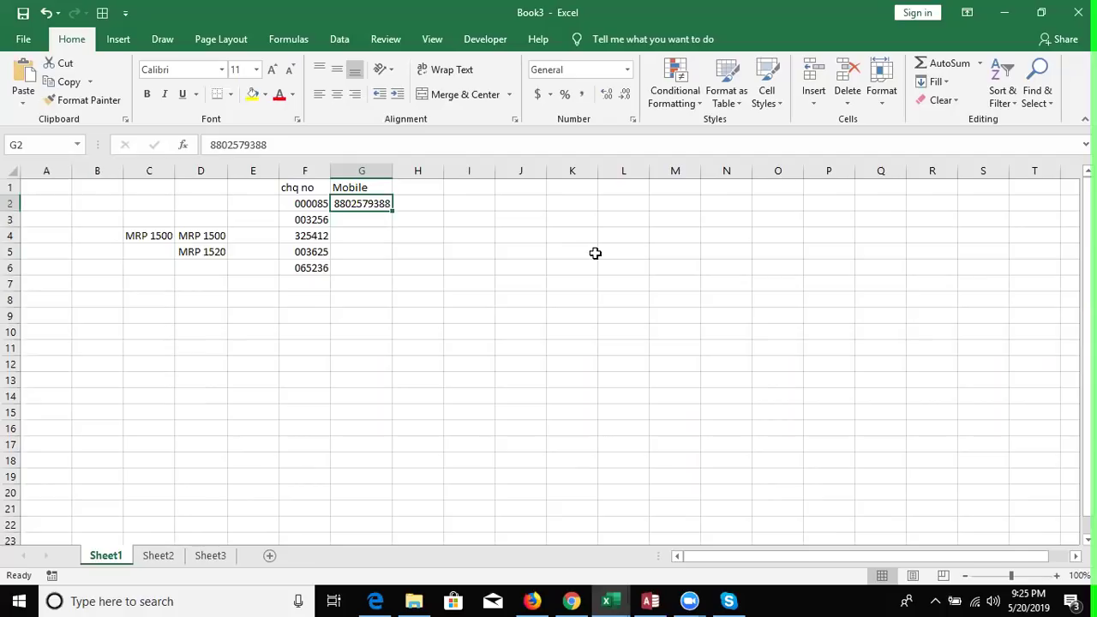
{"action": "key", "text": "shift+Down"}
{"action": "key", "text": "shift+Down"}
{"action": "key", "text": "shift+Down"}
{"action": "key", "text": "shift+Down"}
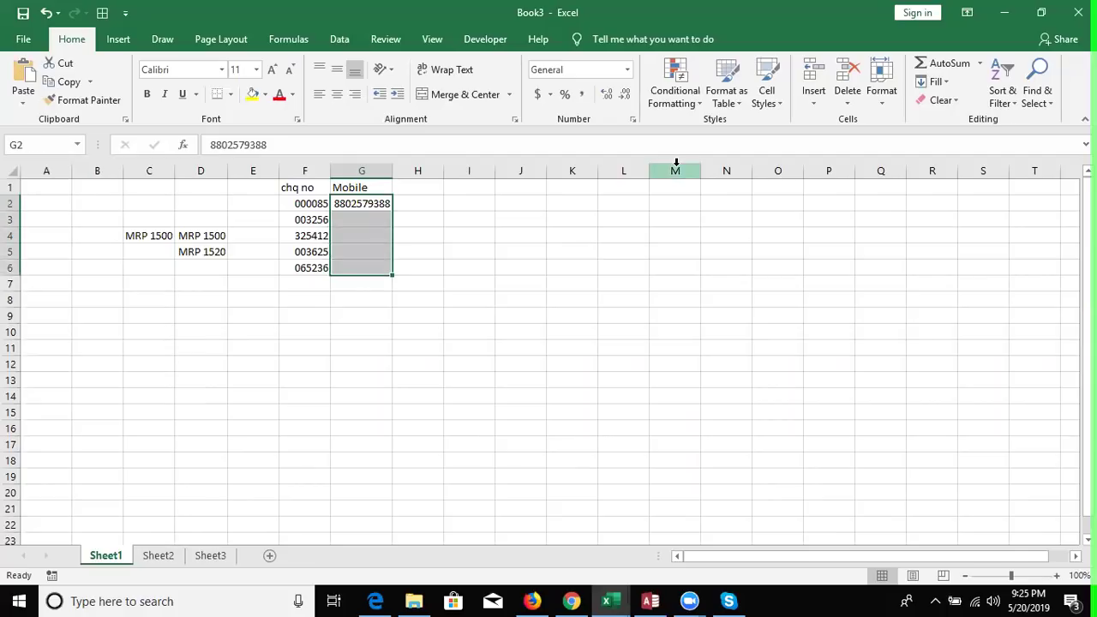
{"action": "left_click", "coordinate": [633, 121]}
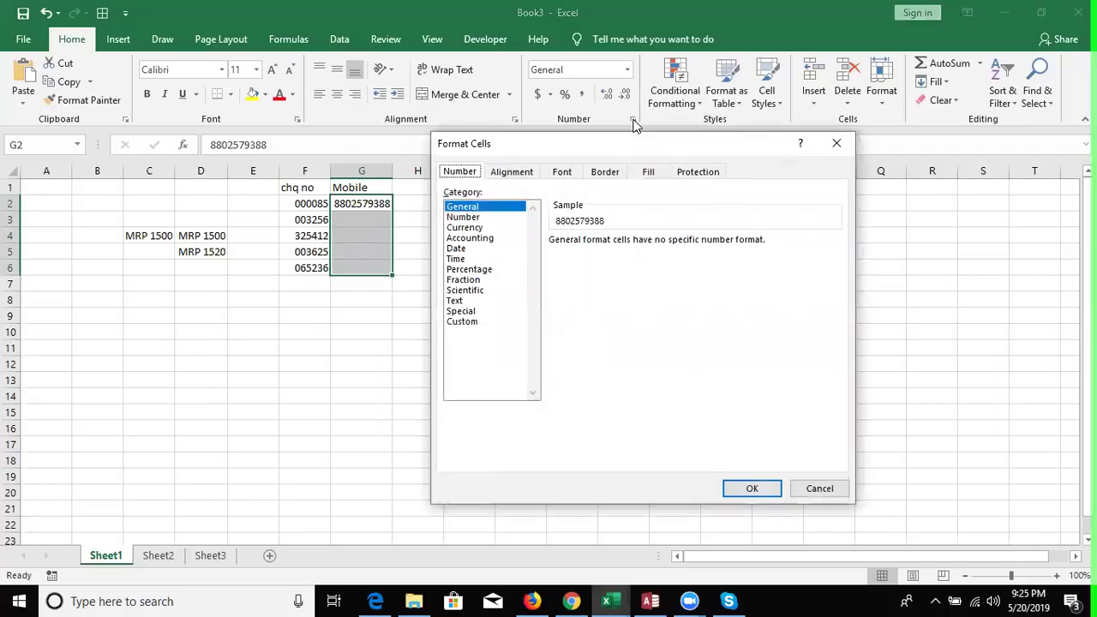
{"action": "left_click", "coordinate": [470, 323]}
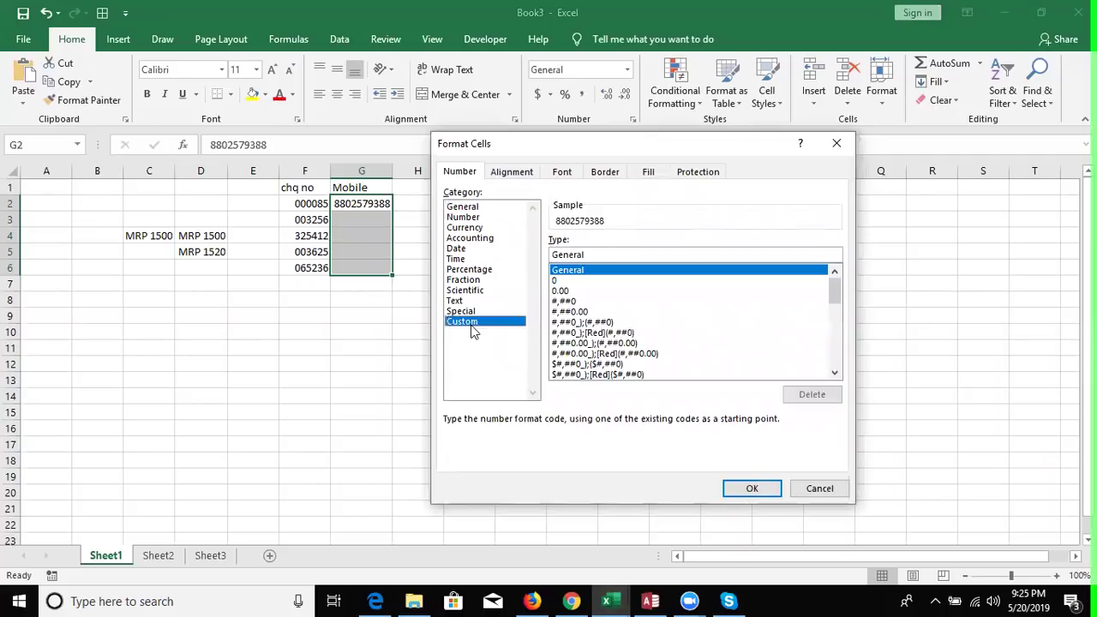
{"action": "double_click", "coordinate": [579, 254]}
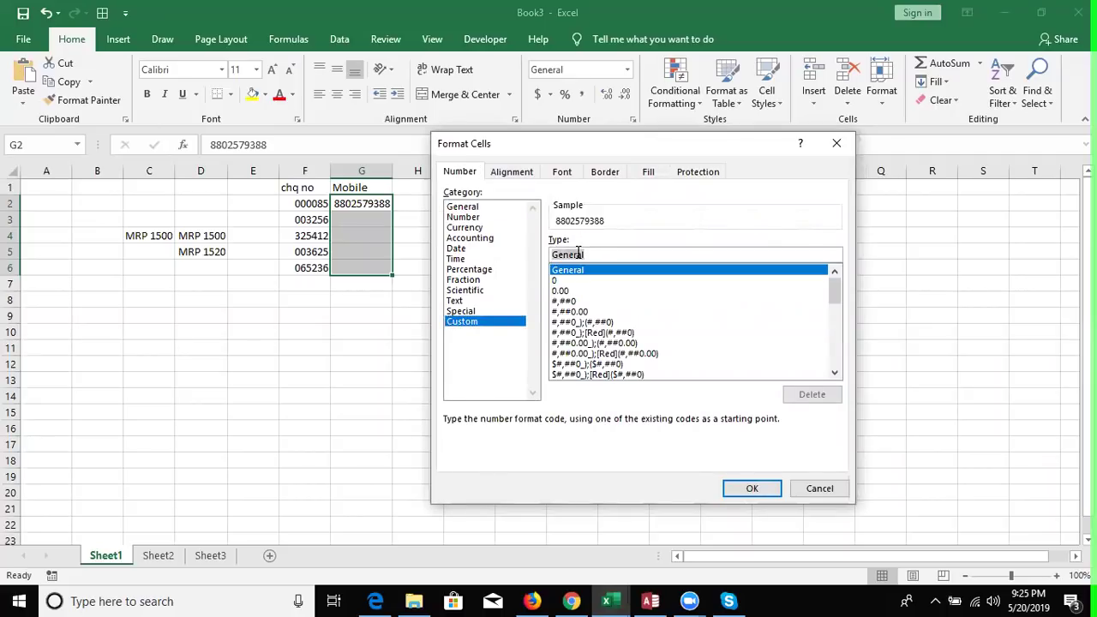
{"action": "type", "text": "+91"}
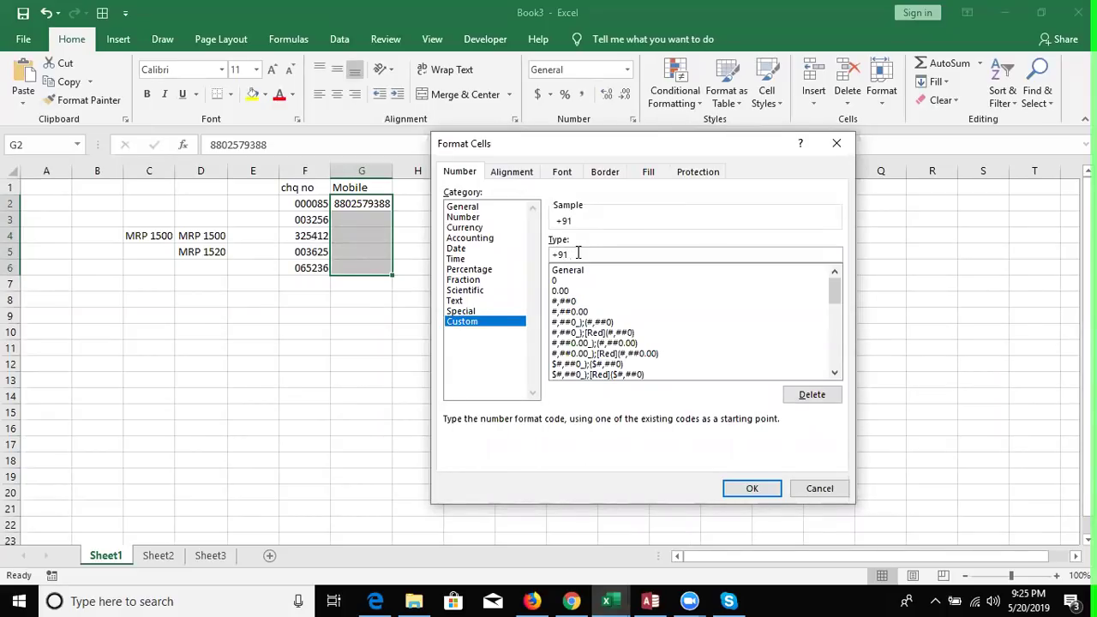
{"action": "type", "text": " 0000000000"}
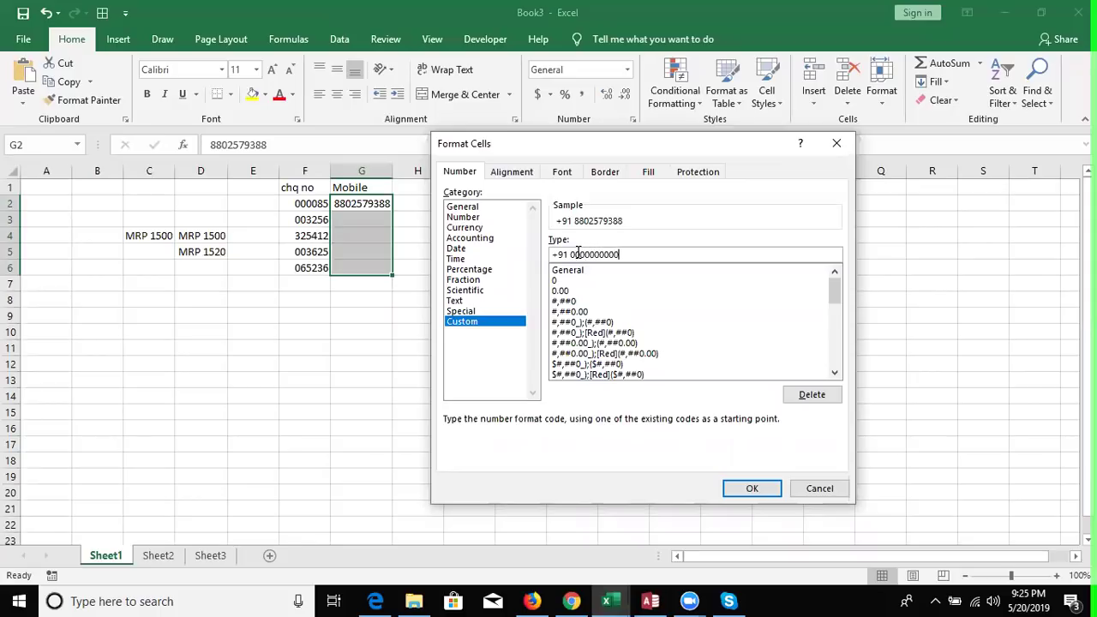
{"action": "key", "text": "Return"}
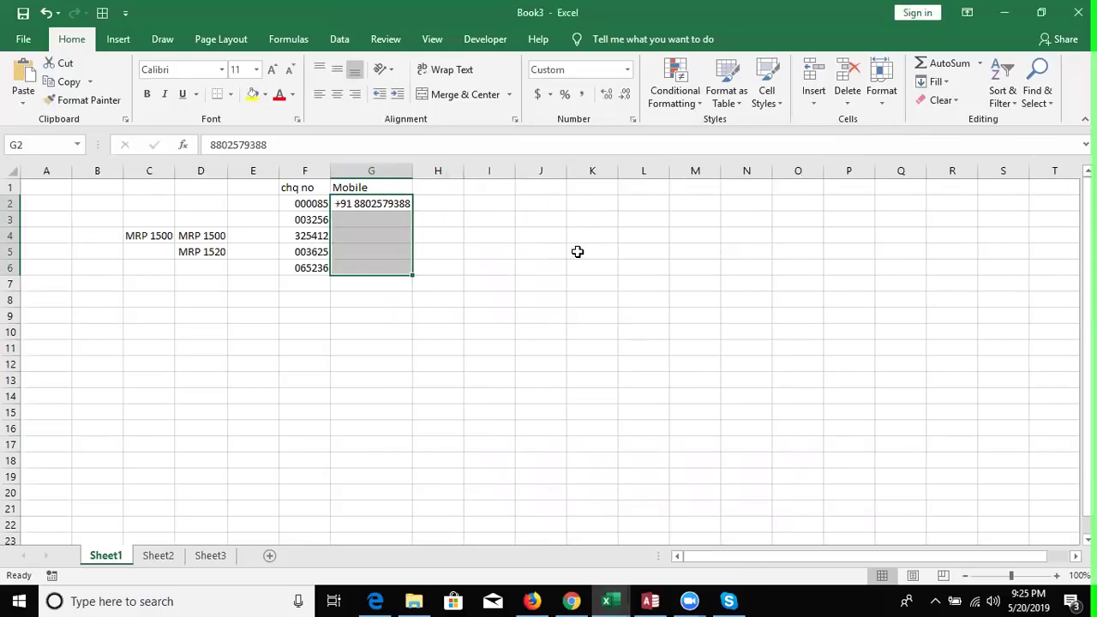
Step: Enter two more mobile numbers in G3 and G4, then select G2:G6
{"action": "key", "text": "Down"}
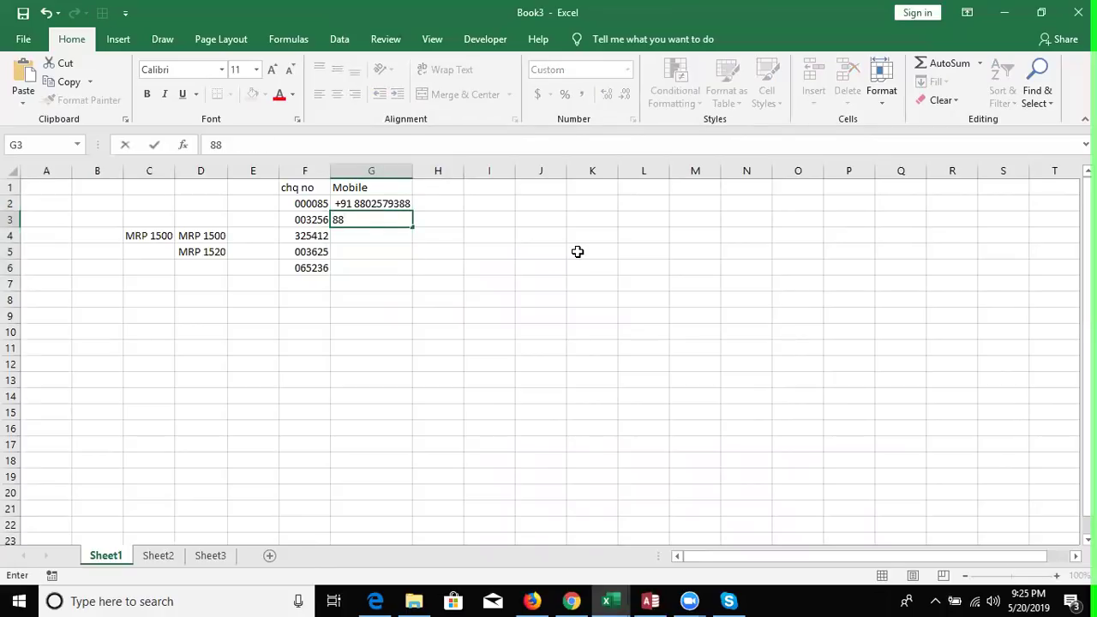
{"action": "key", "text": "Return"}
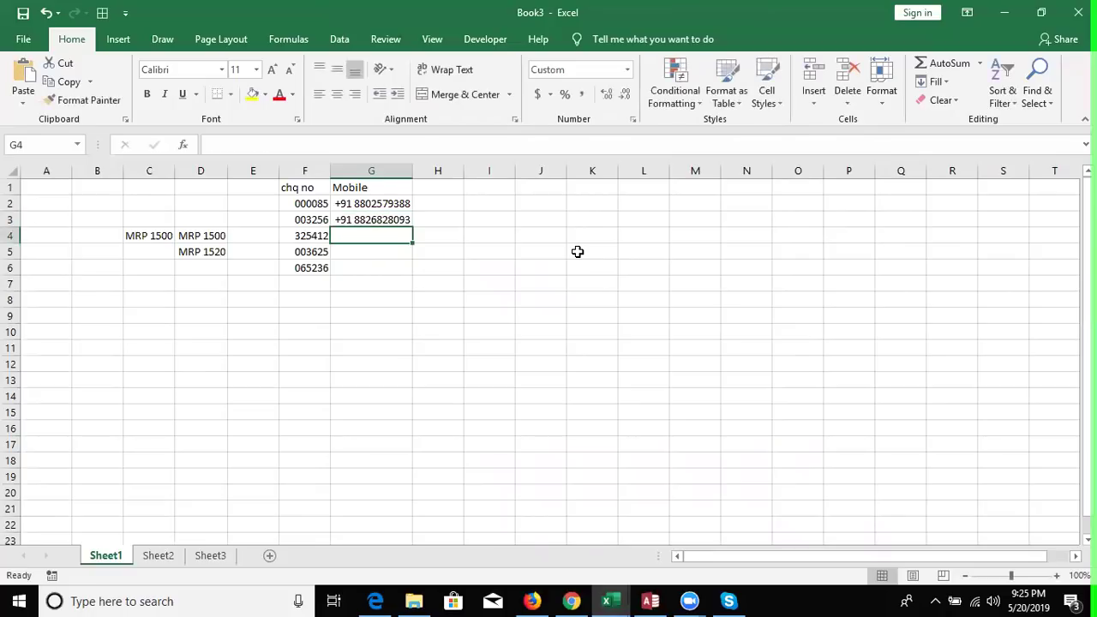
{"action": "type", "text": "8"}
{"action": "type", "text": "5565"}
{"action": "key", "text": "Return"}
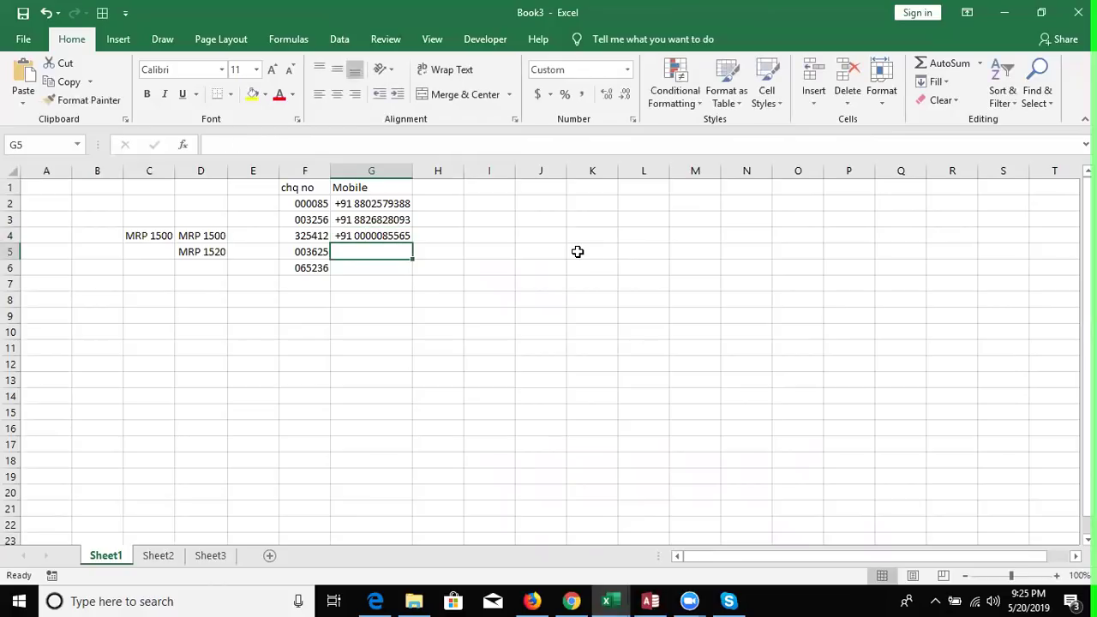
{"action": "key", "text": "Up"}
{"action": "key", "text": "Up"}
{"action": "key", "text": "Up"}
{"action": "key", "text": "shift+Down"}
{"action": "key", "text": "shift+Down"}
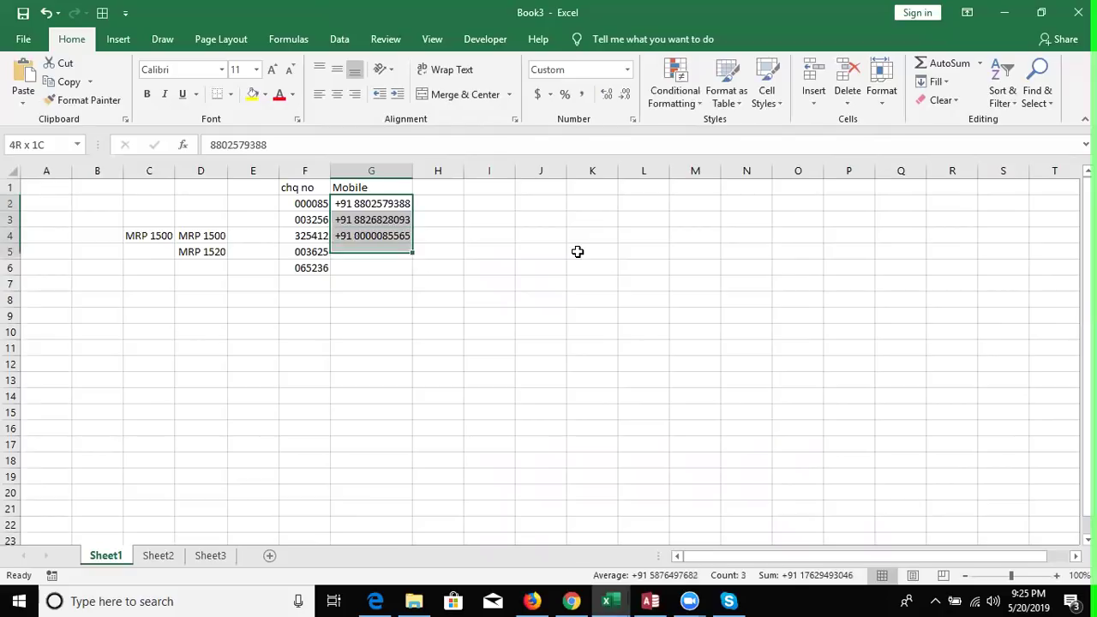
{"action": "key", "text": "shift+Down"}
{"action": "key", "text": "shift+Down"}
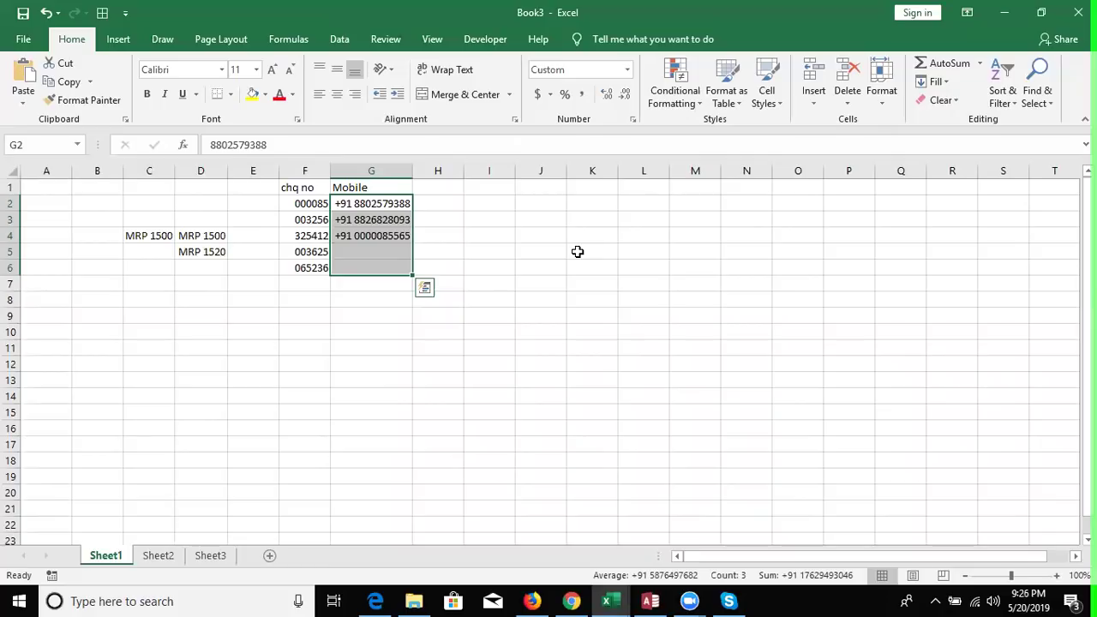
Step: Change the Mobile custom format to +91 ########## to drop zero-padding
{"action": "left_click", "coordinate": [633, 120]}
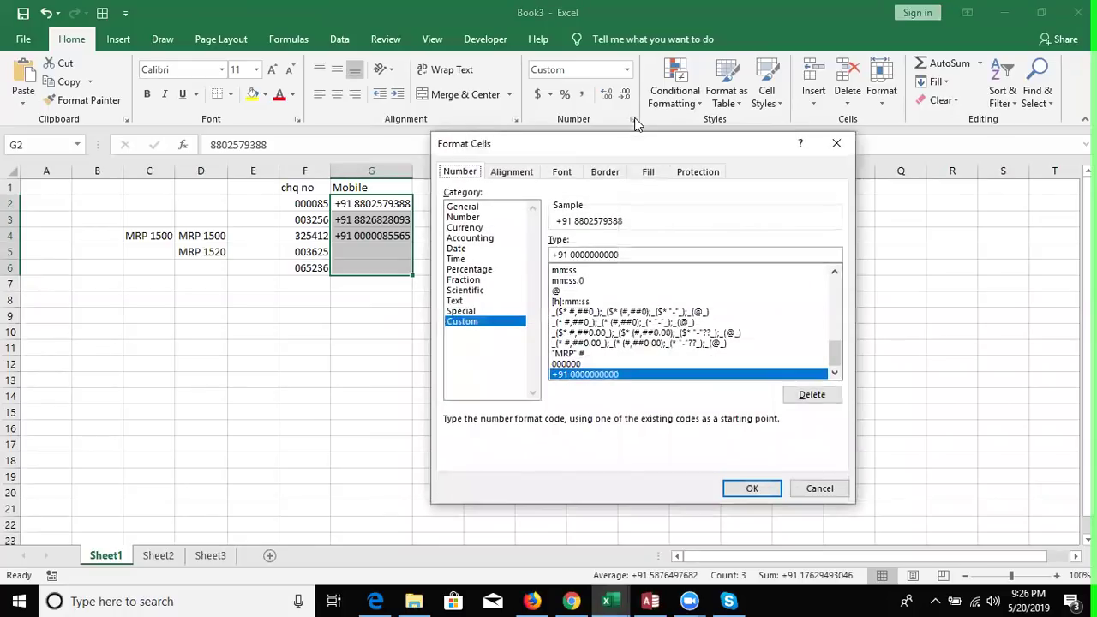
{"action": "double_click", "coordinate": [621, 255]}
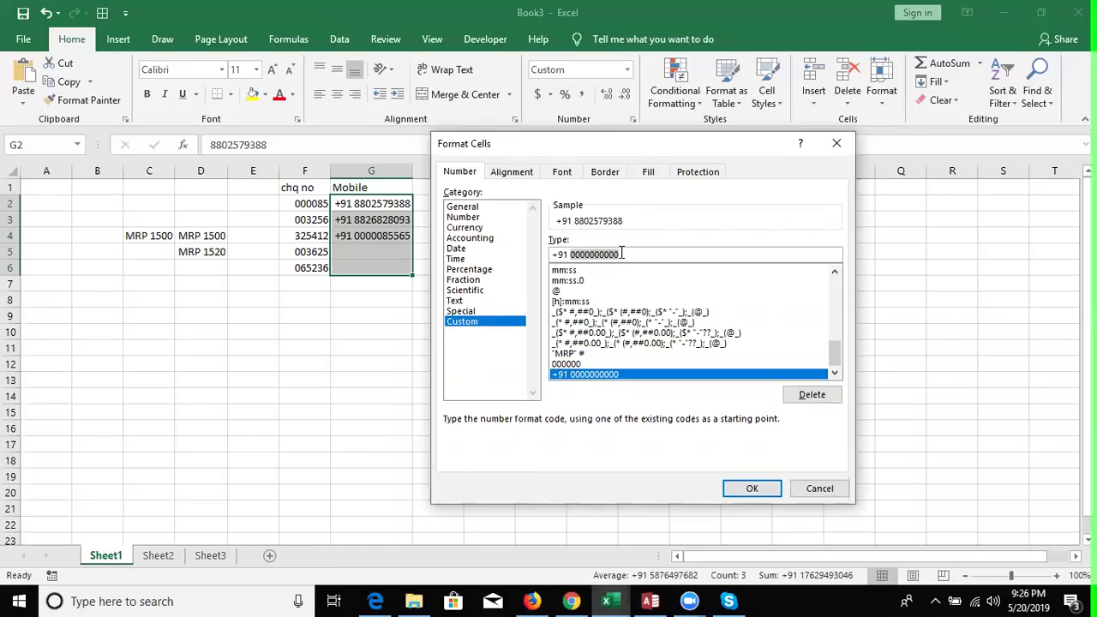
{"action": "type", "text": "##########"}
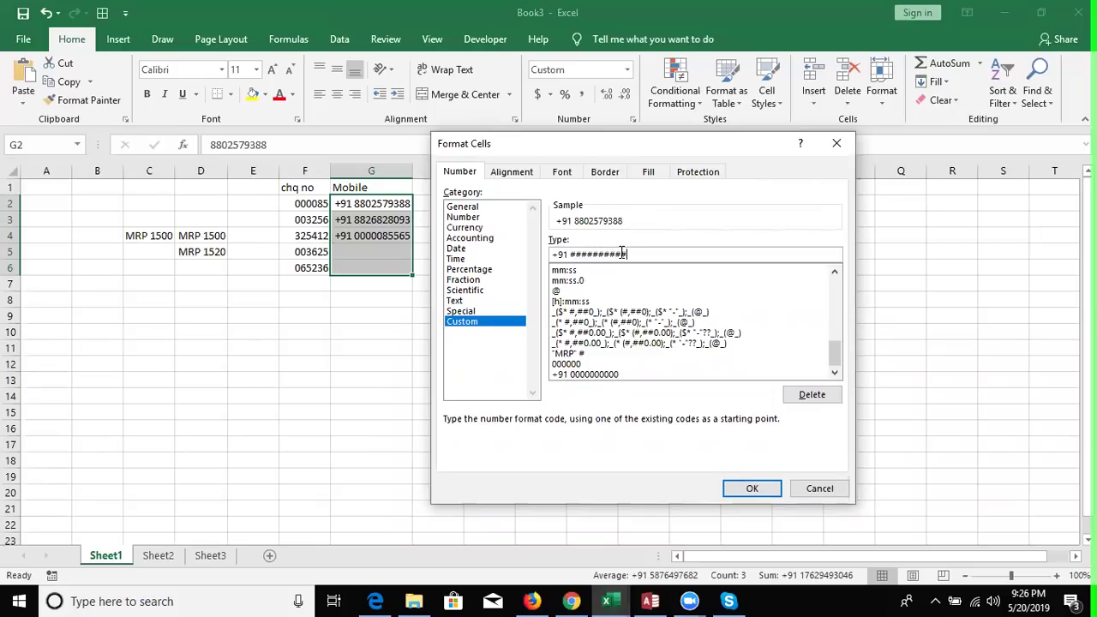
{"action": "key", "text": "Return"}
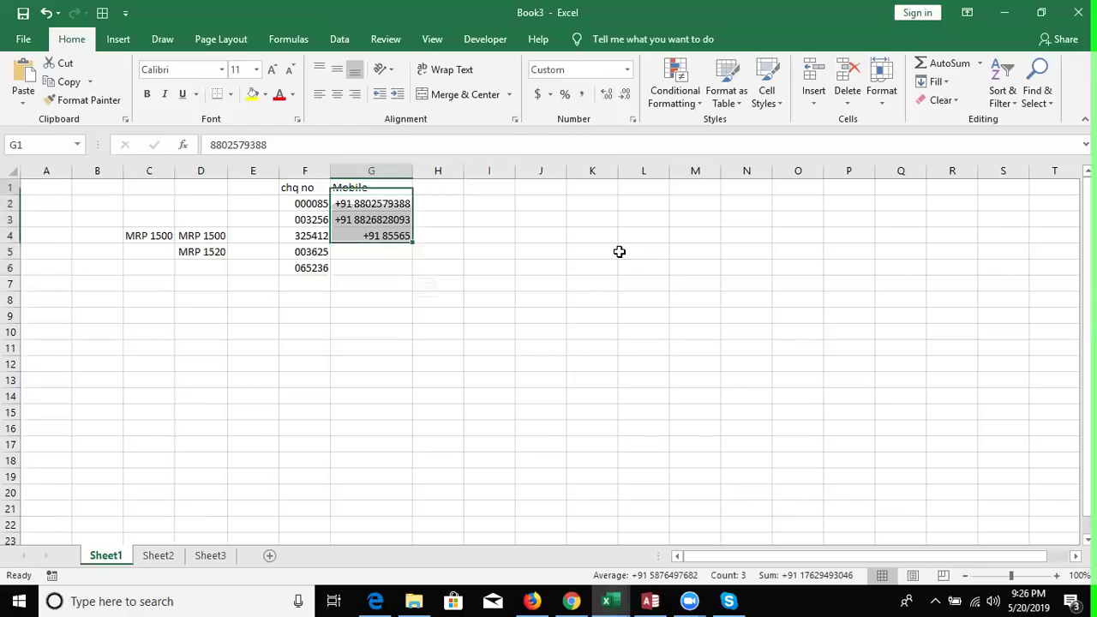
Step: Head column H with 'a/c' in cell H1
{"action": "key", "text": "Up"}
{"action": "key", "text": "Right"}
{"action": "type", "text": "a/c"}
{"action": "key", "text": "Return"}
{"action": "type", "text": "123456789"}
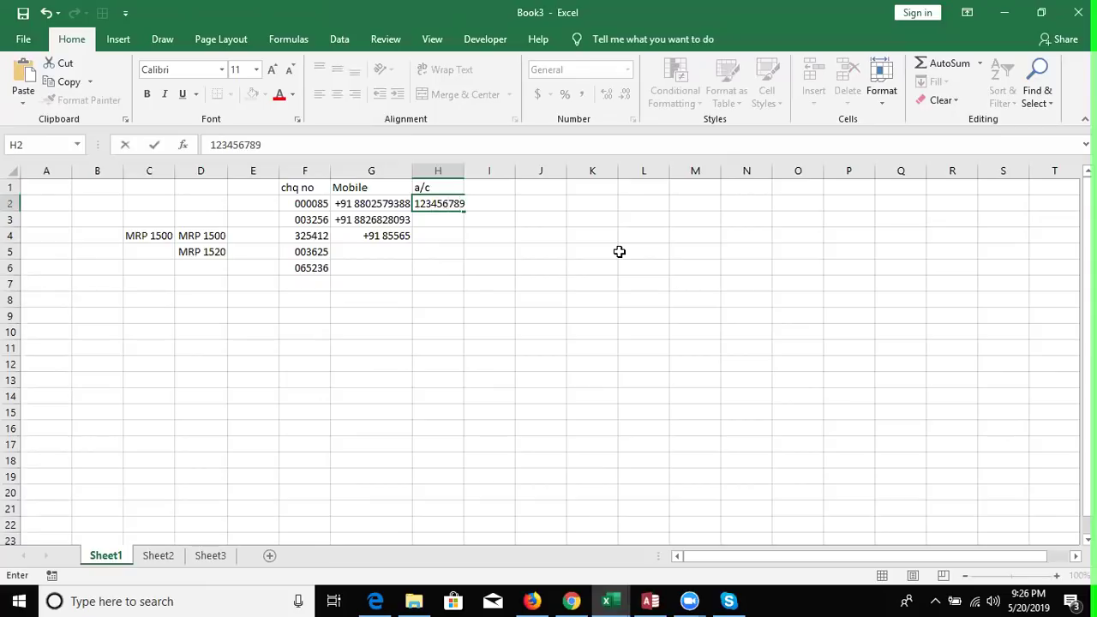
{"action": "type", "text": "12"}
{"action": "key", "text": "Return"}
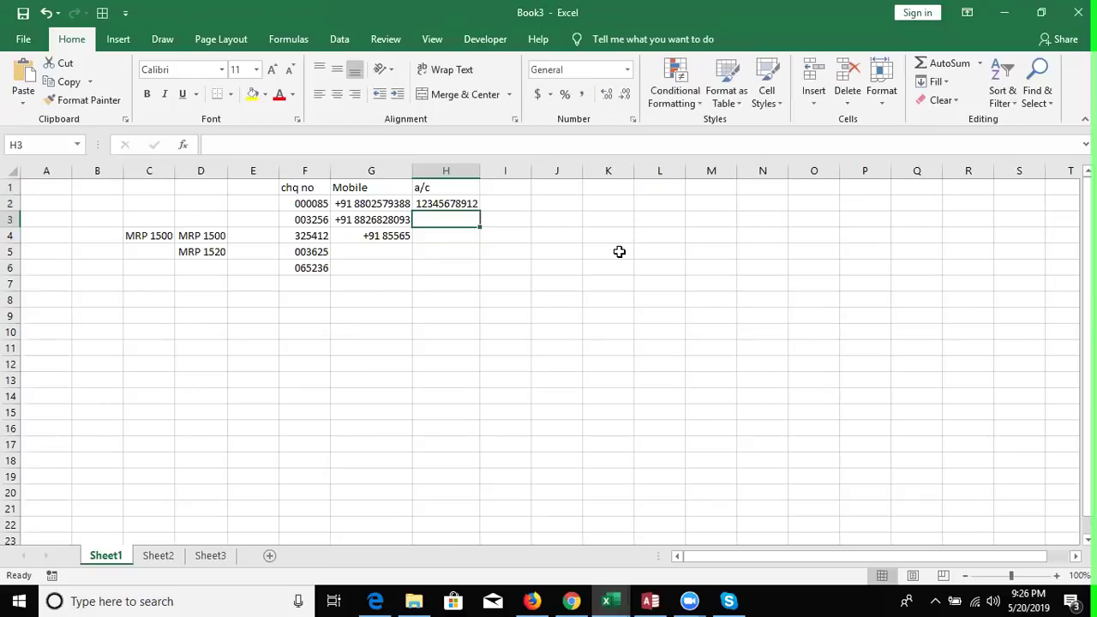
{"action": "key", "text": "Up"}
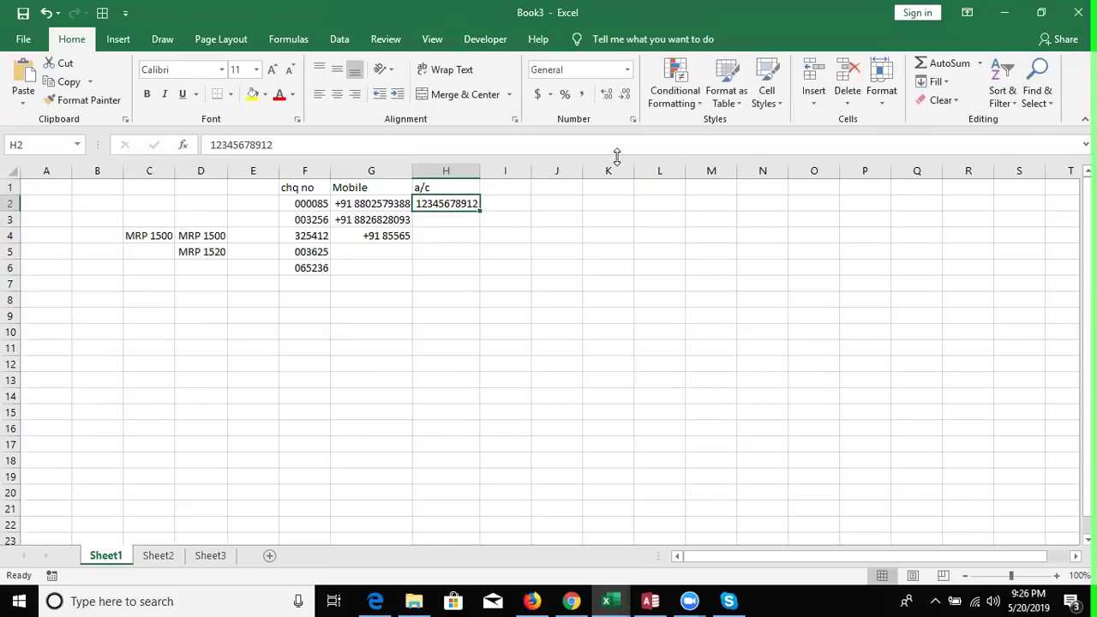
{"action": "key", "text": "F2"}
{"action": "type", "text": "85"}
{"action": "key", "text": "Return"}
{"action": "key", "text": "Up"}
{"action": "key", "text": "shift+Down"}
{"action": "key", "text": "shift+Down"}
{"action": "key", "text": "shift+Down"}
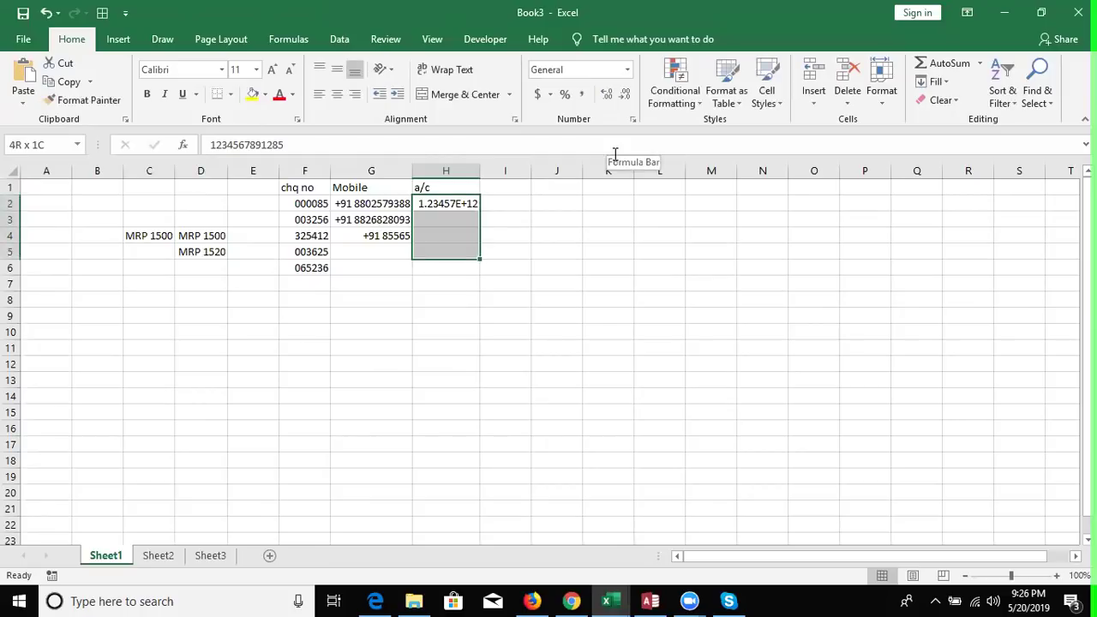
{"action": "key", "text": "shift+Down"}
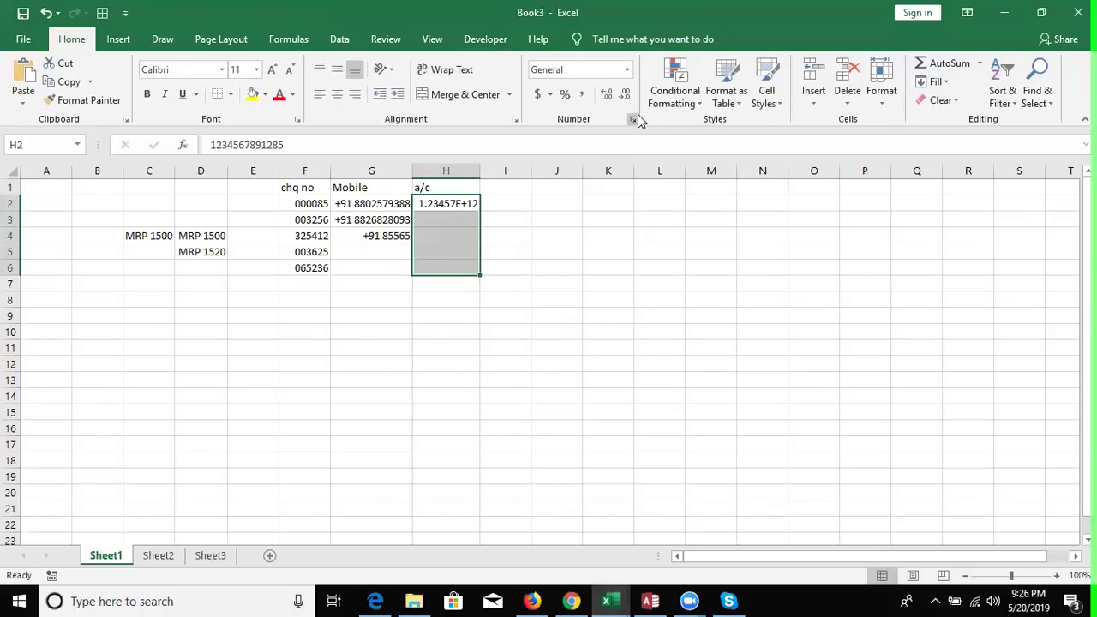
{"action": "left_click", "coordinate": [633, 120]}
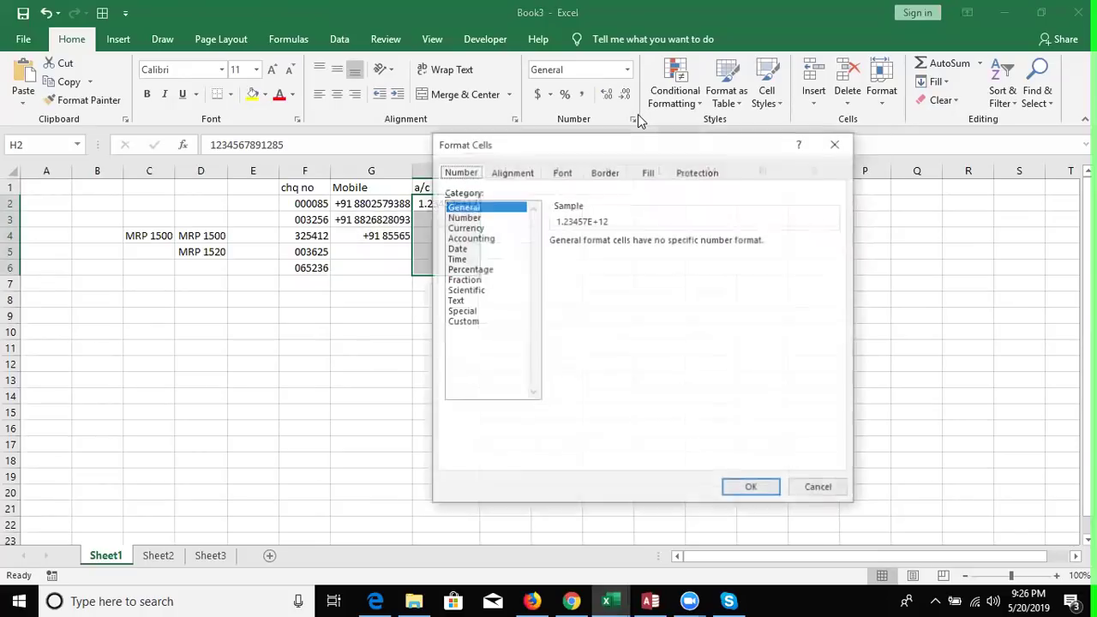
{"action": "left_click", "coordinate": [475, 320]}
{"action": "left_click", "coordinate": [577, 254]}
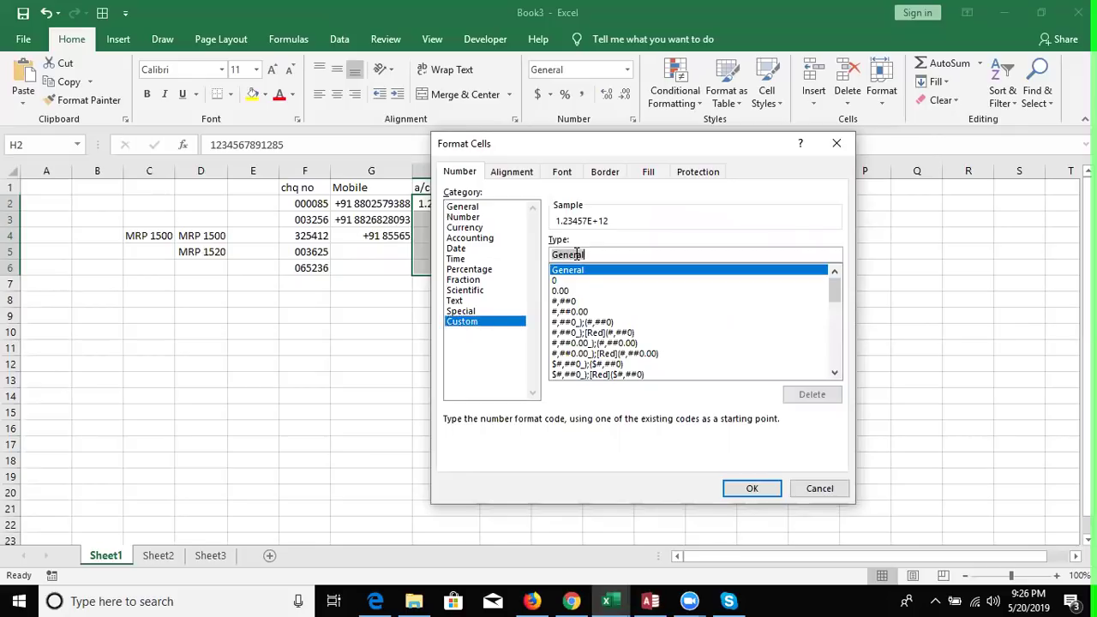
{"action": "double_click", "coordinate": [577, 254]}
{"action": "type", "text": "#"}
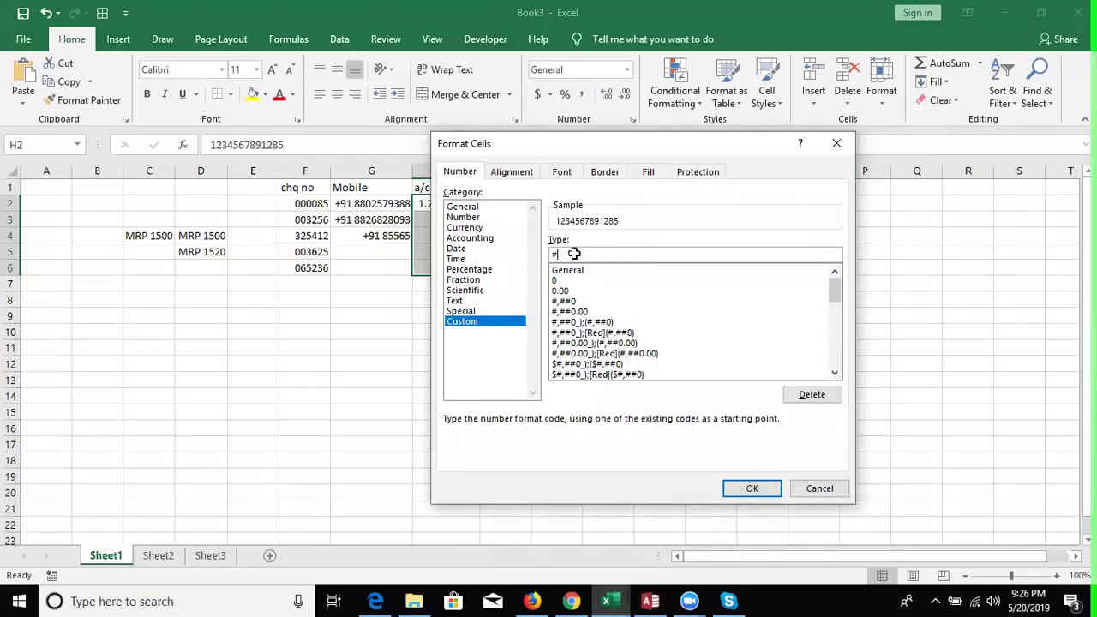
{"action": "key", "text": "Return"}
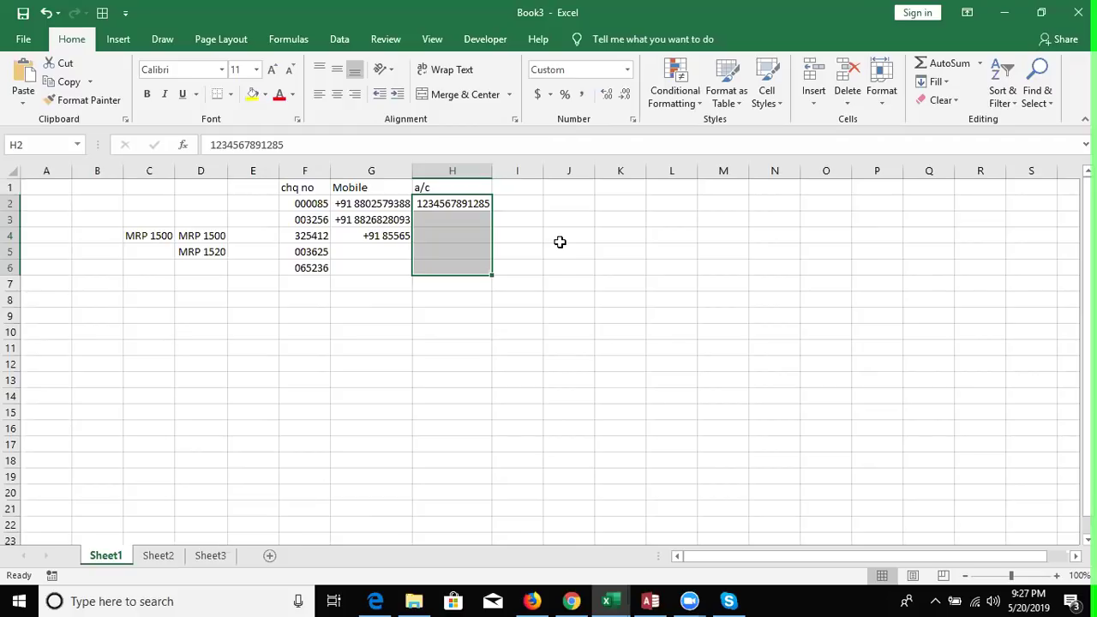
{"action": "left_click", "coordinate": [438, 206]}
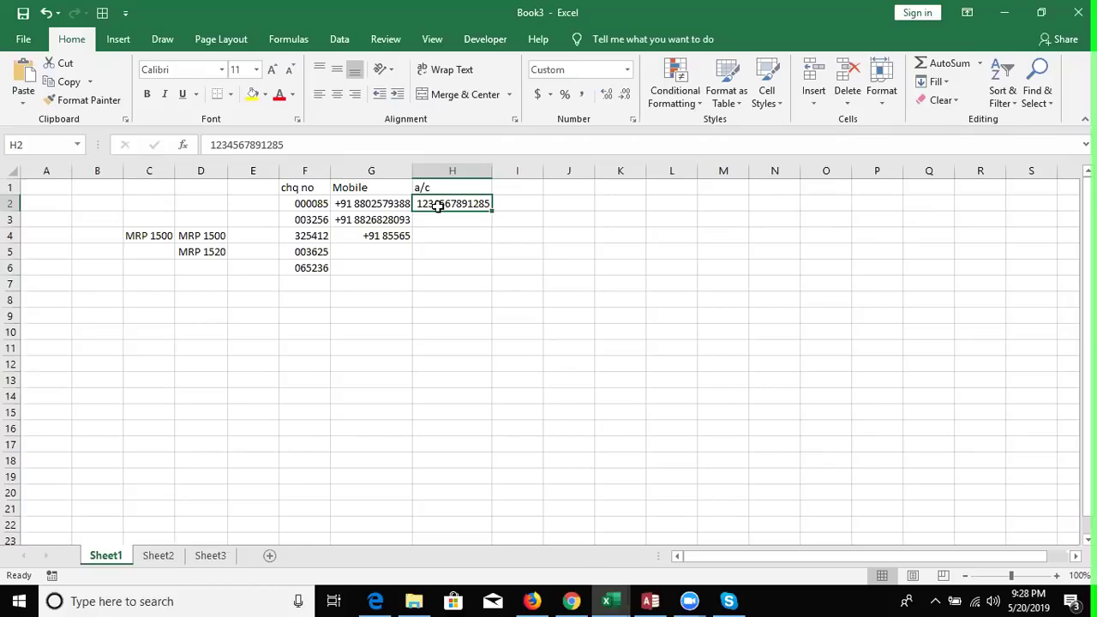
Step: Append 9856 to H2's account number, making it 17 digits ending in zeros
{"action": "left_click", "coordinate": [411, 146]}
{"action": "type", "text": "9856"}
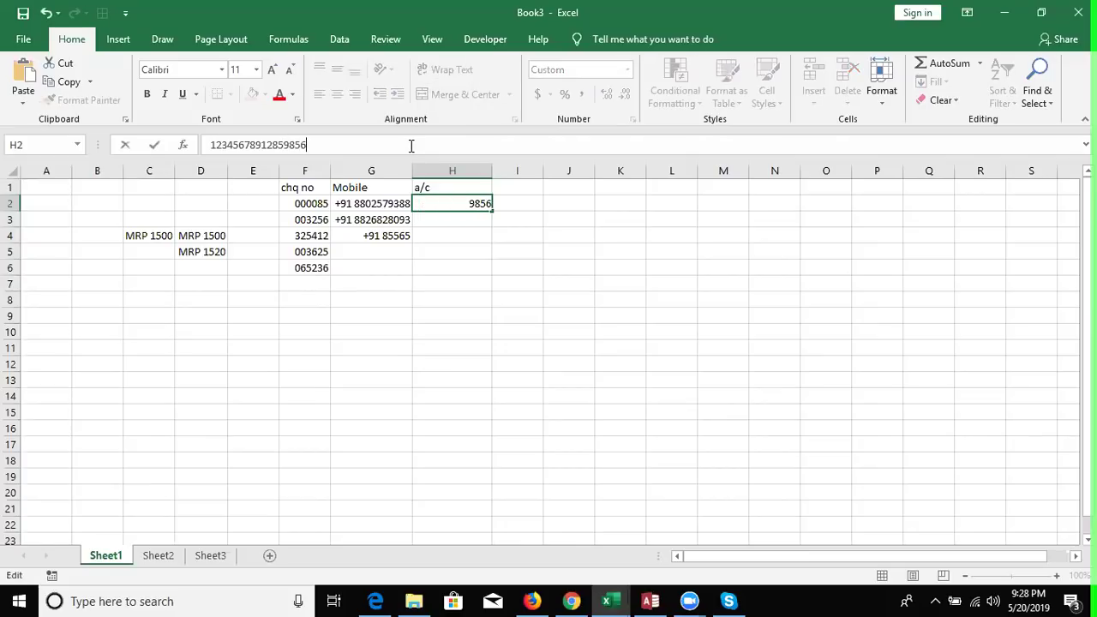
{"action": "key", "text": "Return"}
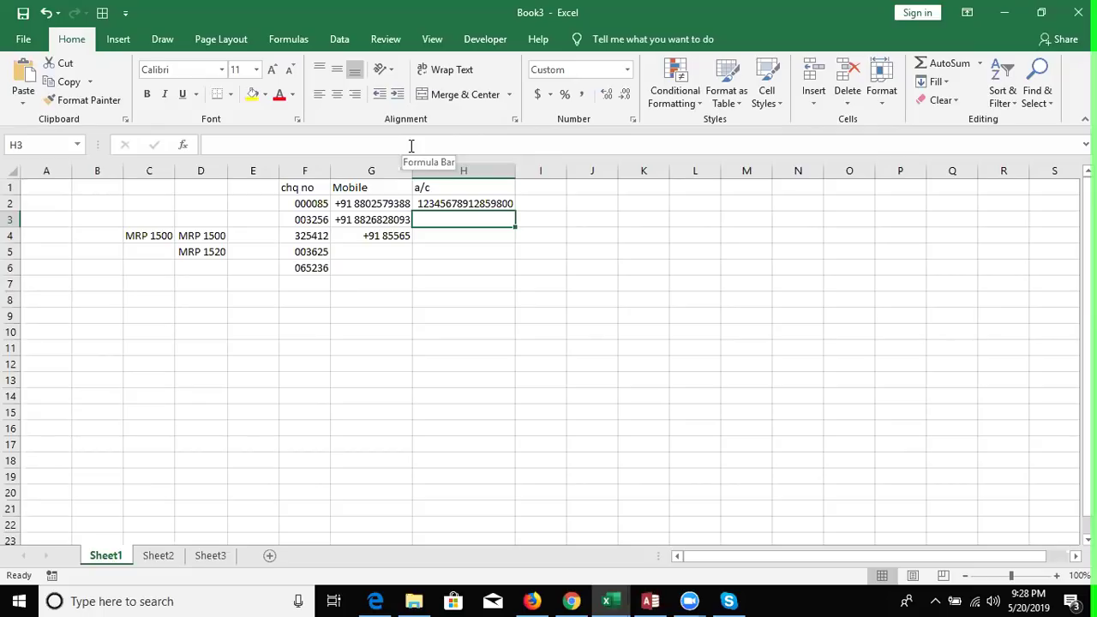
{"action": "key", "text": "Up"}
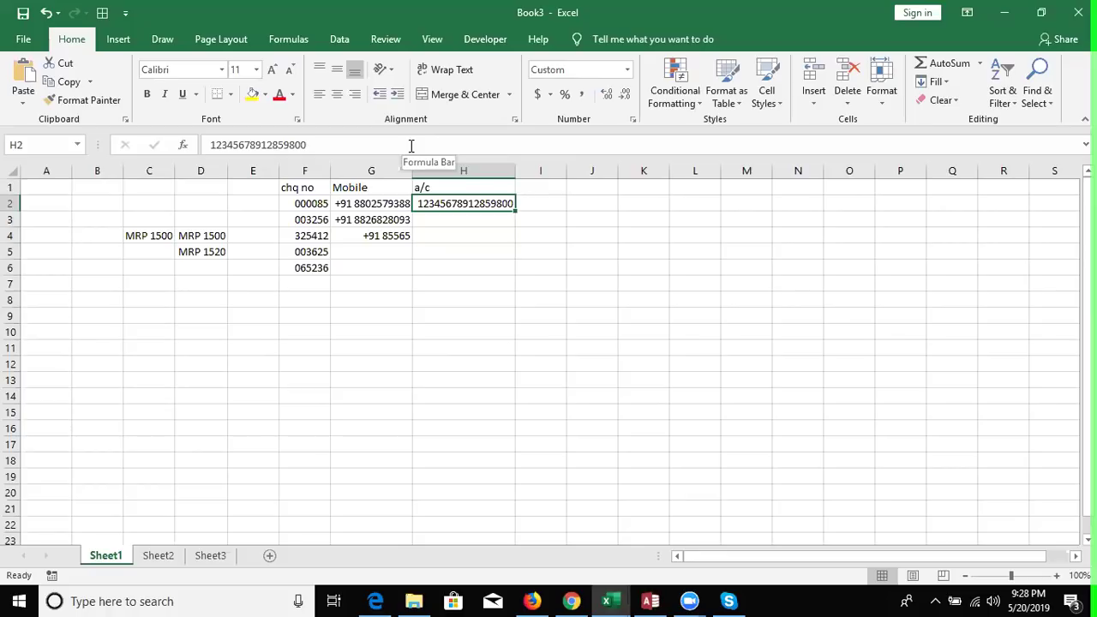
{"action": "key", "text": "Down"}
{"action": "key", "text": "Down"}
{"action": "key", "text": "Down"}
{"action": "key", "text": "Down"}
{"action": "key", "text": "Down"}
{"action": "key", "text": "Down"}
{"action": "key", "text": "Down"}
{"action": "key", "text": "Down"}
{"action": "key", "text": "Down"}
{"action": "key", "text": "Up"}
{"action": "key", "text": "Up"}
{"action": "key", "text": "Up"}
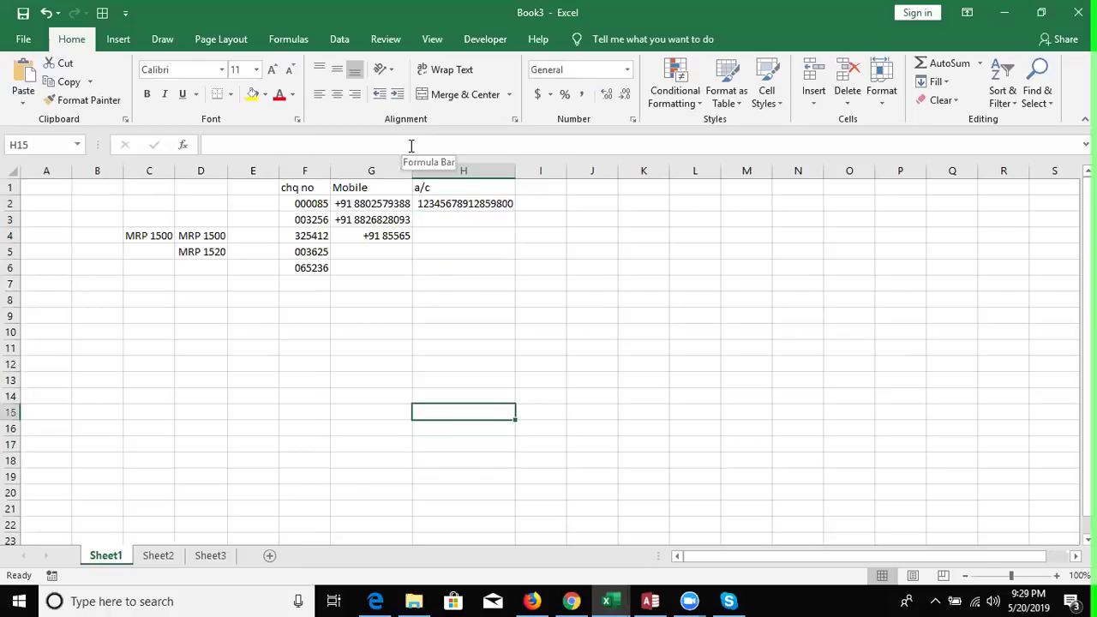
Step: Enter the value 125 in cell H15
{"action": "type", "text": "12"}
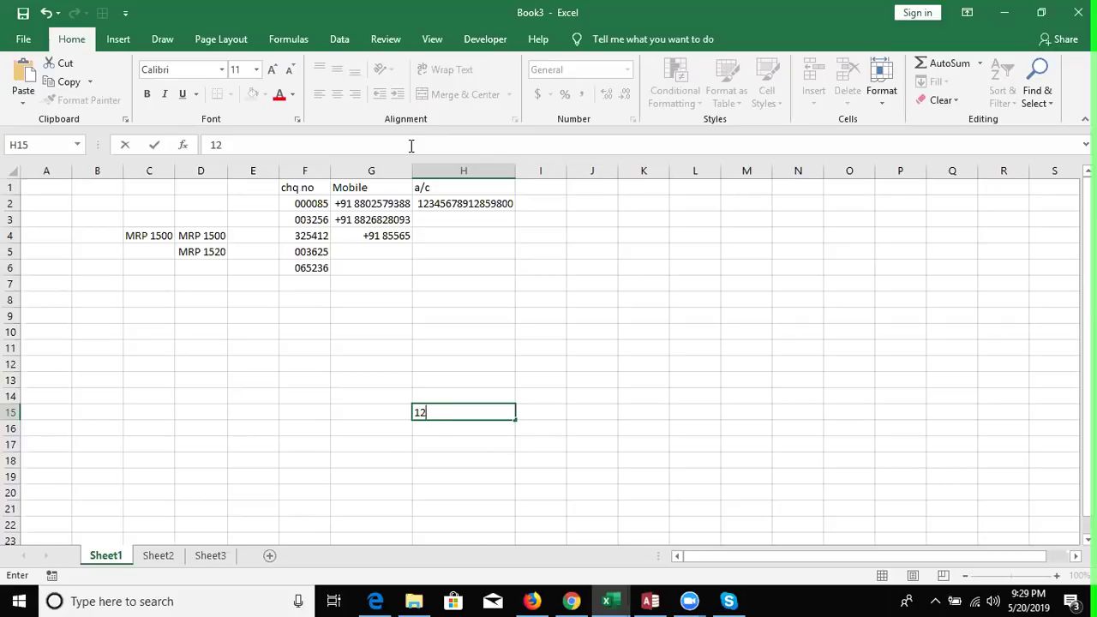
{"action": "type", "text": "5"}
{"action": "key", "text": "Return"}
{"action": "key", "text": "Up"}
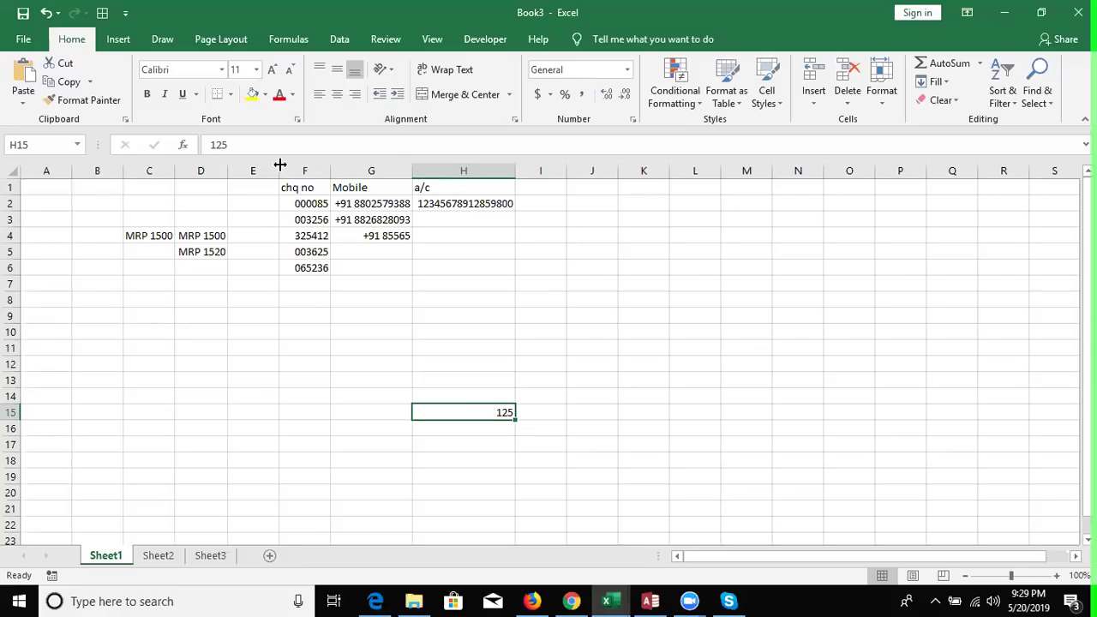
Step: Give H15 the custom format "MRP" so it displays MRP instead of 125
{"action": "left_click", "coordinate": [514, 120]}
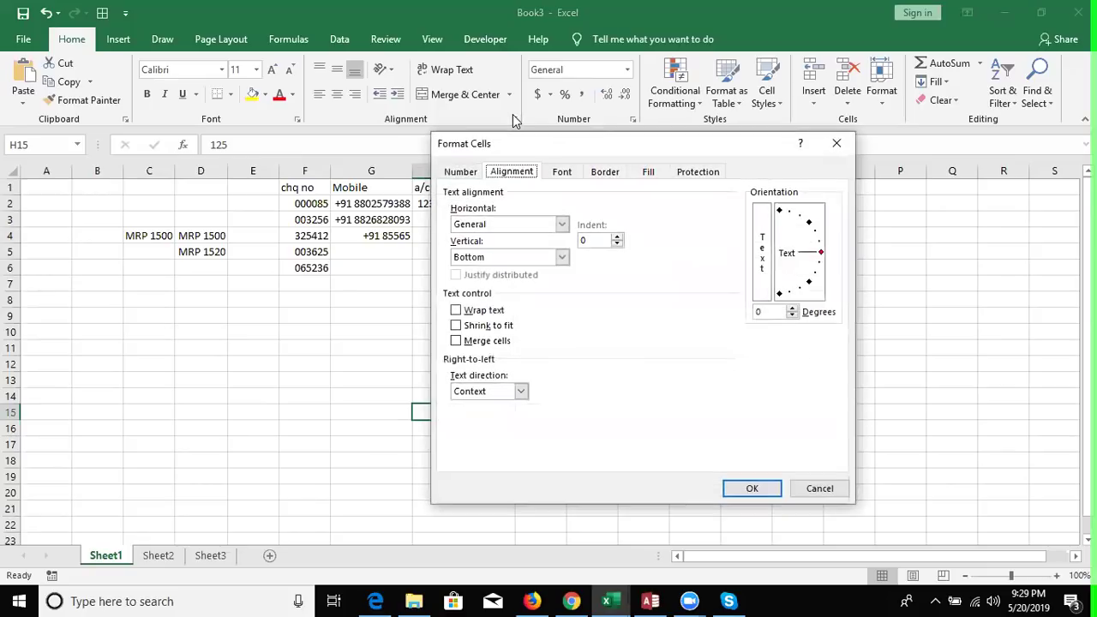
{"action": "left_click", "coordinate": [464, 175]}
{"action": "left_click", "coordinate": [483, 323]}
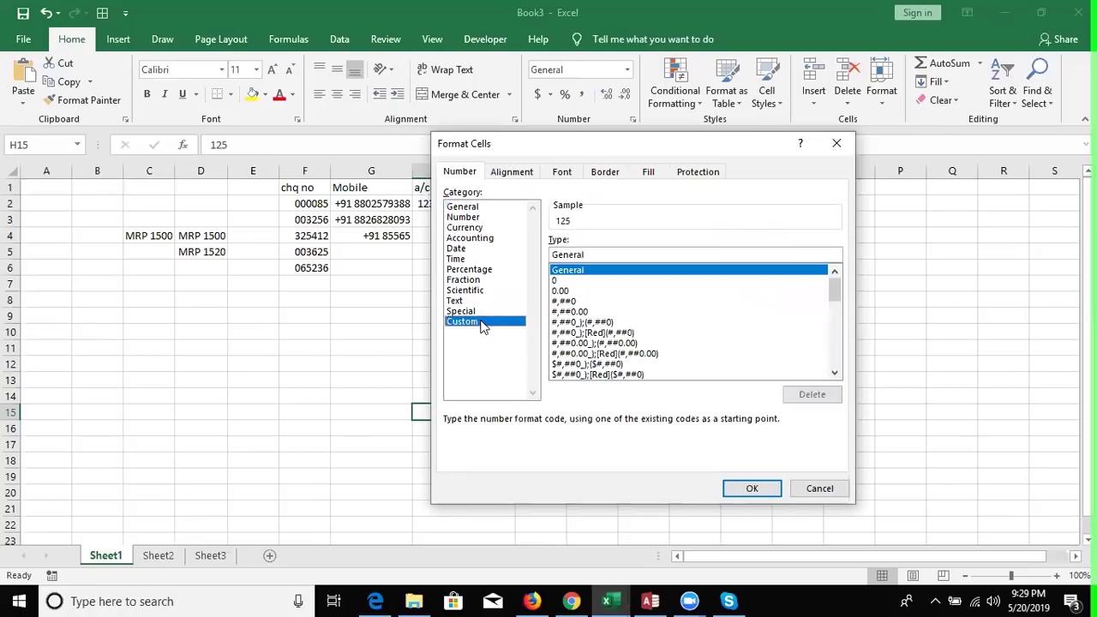
{"action": "double_click", "coordinate": [572, 257]}
{"action": "type", "text": "\""}
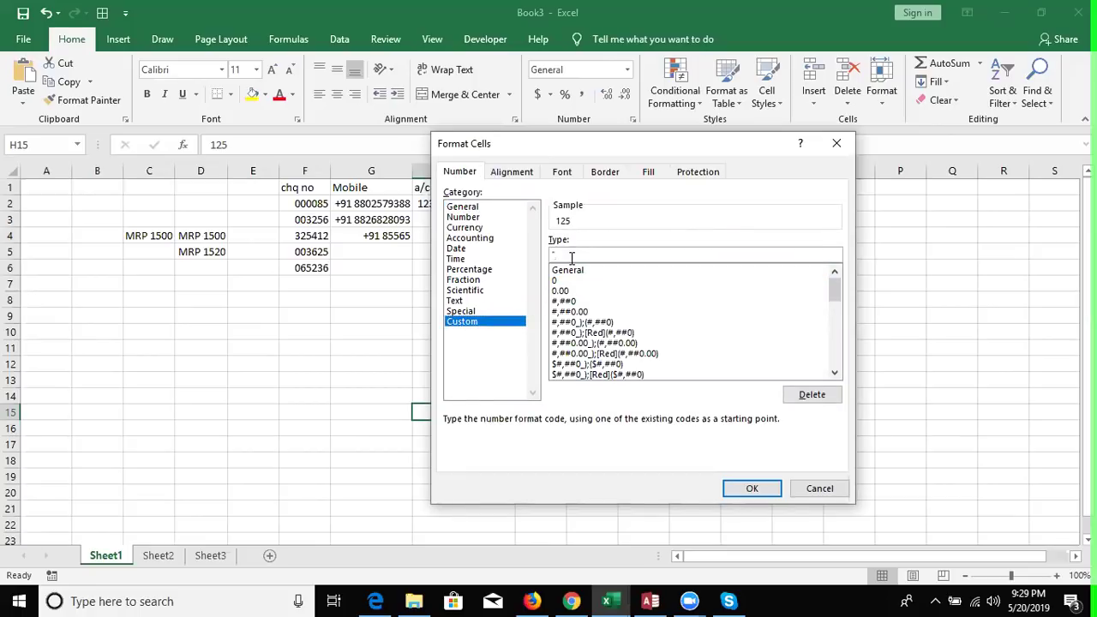
{"action": "type", "text": "MRP\""}
{"action": "key", "text": "Return"}
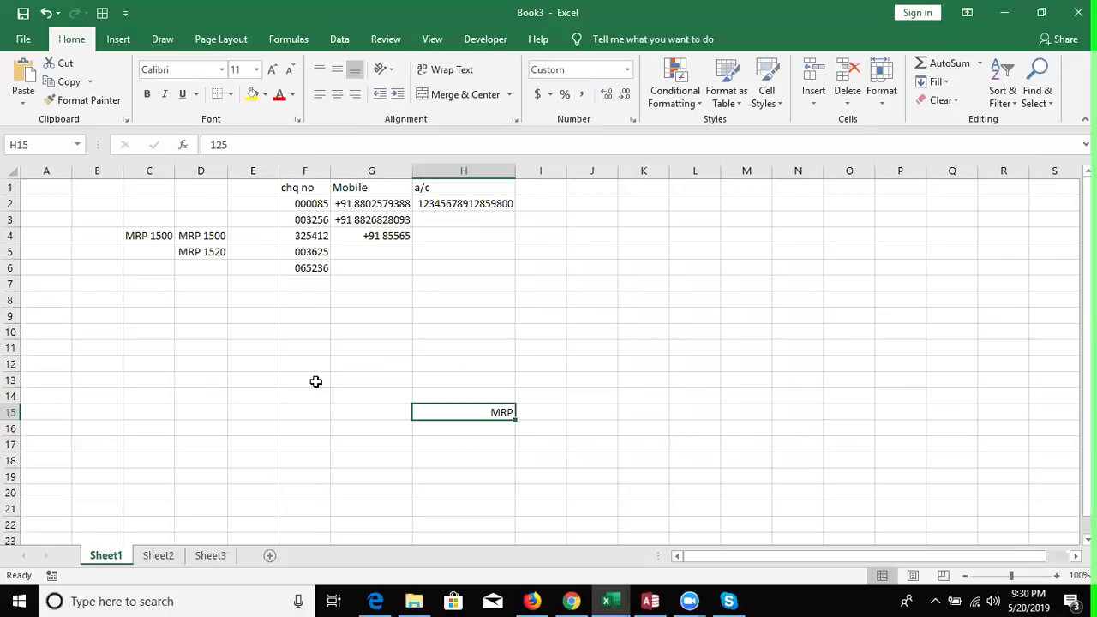
Step: Change H15's custom format to "MRP" 00 and enter 05 in H15
{"action": "left_click", "coordinate": [637, 122]}
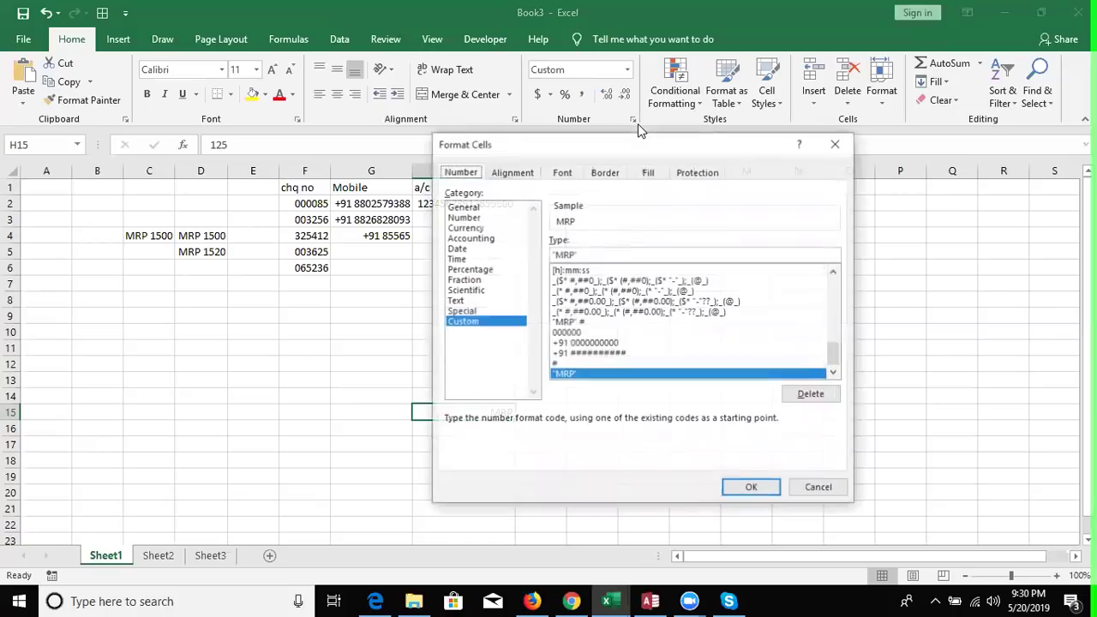
{"action": "left_click", "coordinate": [582, 254]}
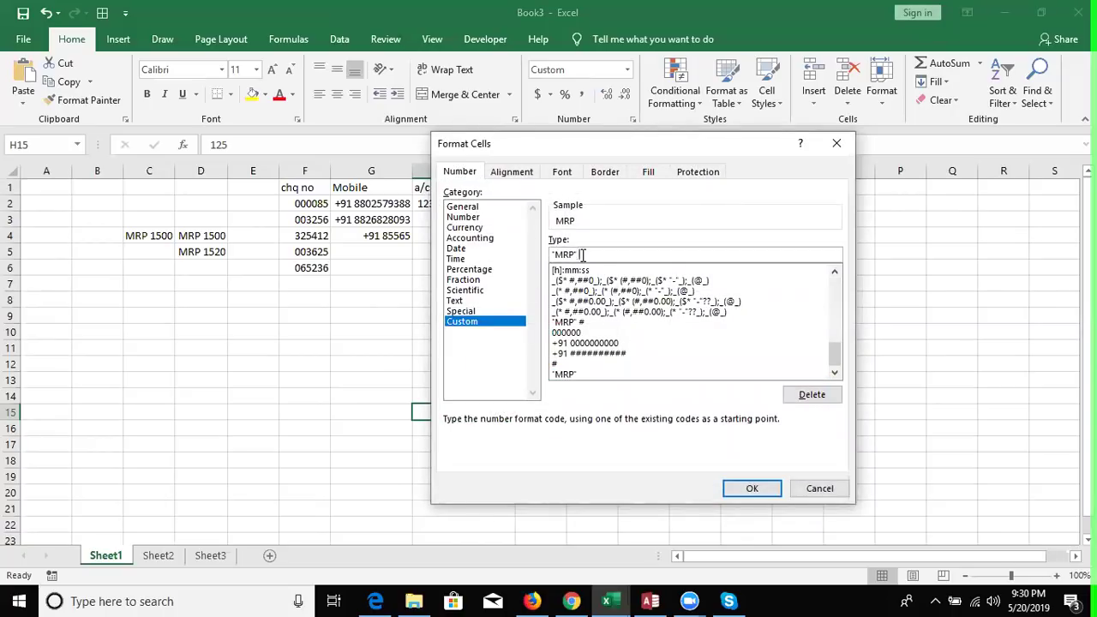
{"action": "type", "text": "00"}
{"action": "key", "text": "Return"}
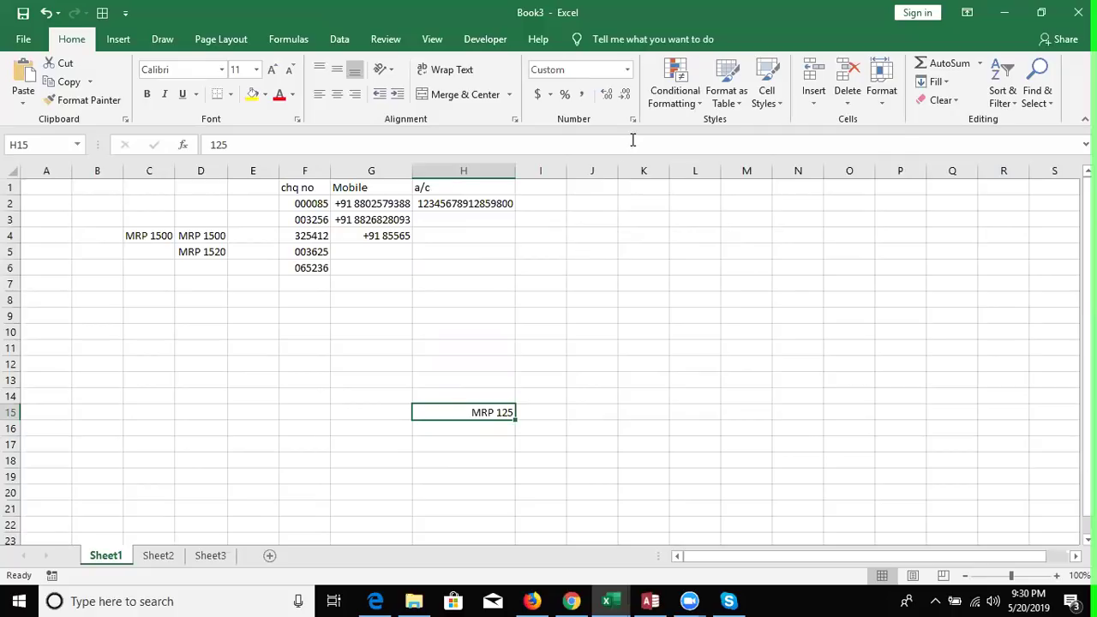
{"action": "type", "text": "05"}
{"action": "key", "text": "Return"}
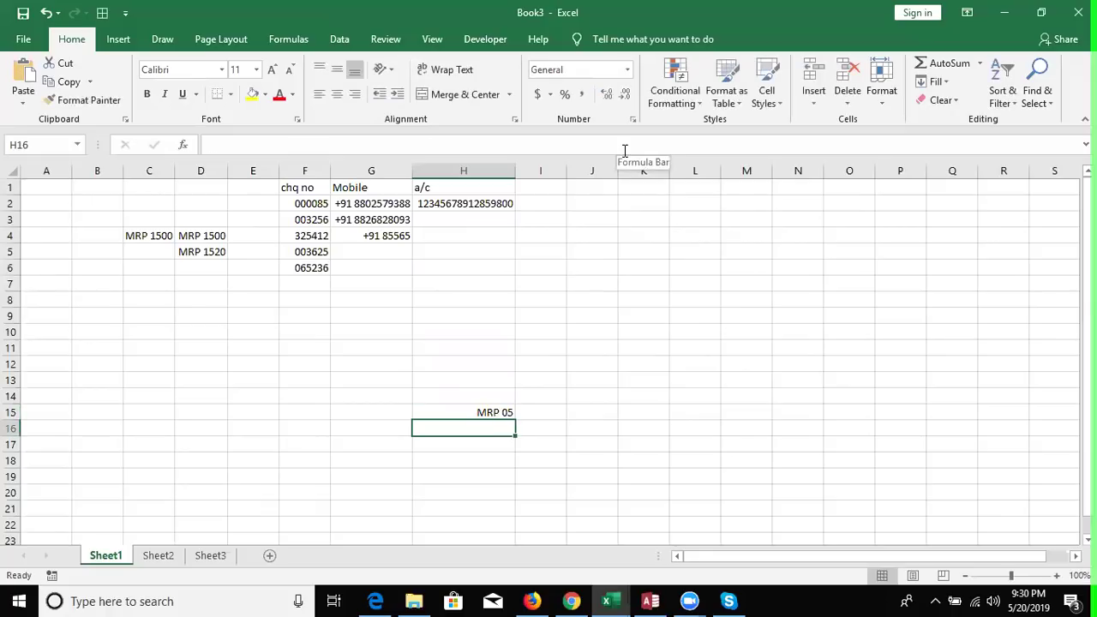
{"action": "key", "text": "Up"}
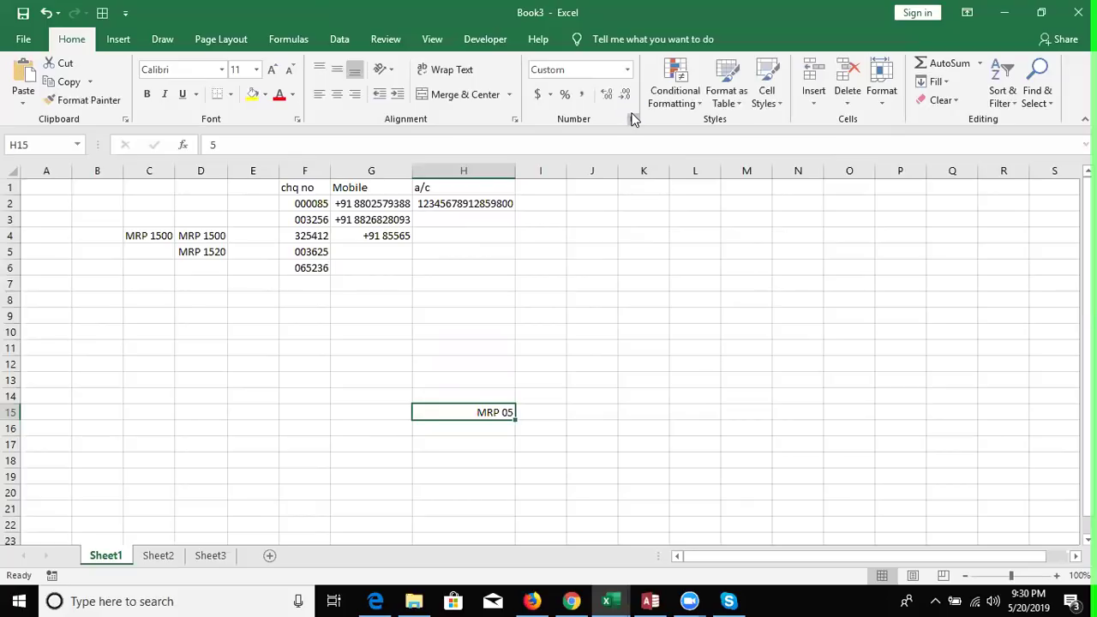
Step: Change H15's custom format to "MRP" ## so it shows MRP 5
{"action": "left_click", "coordinate": [632, 119]}
{"action": "double_click", "coordinate": [586, 254]}
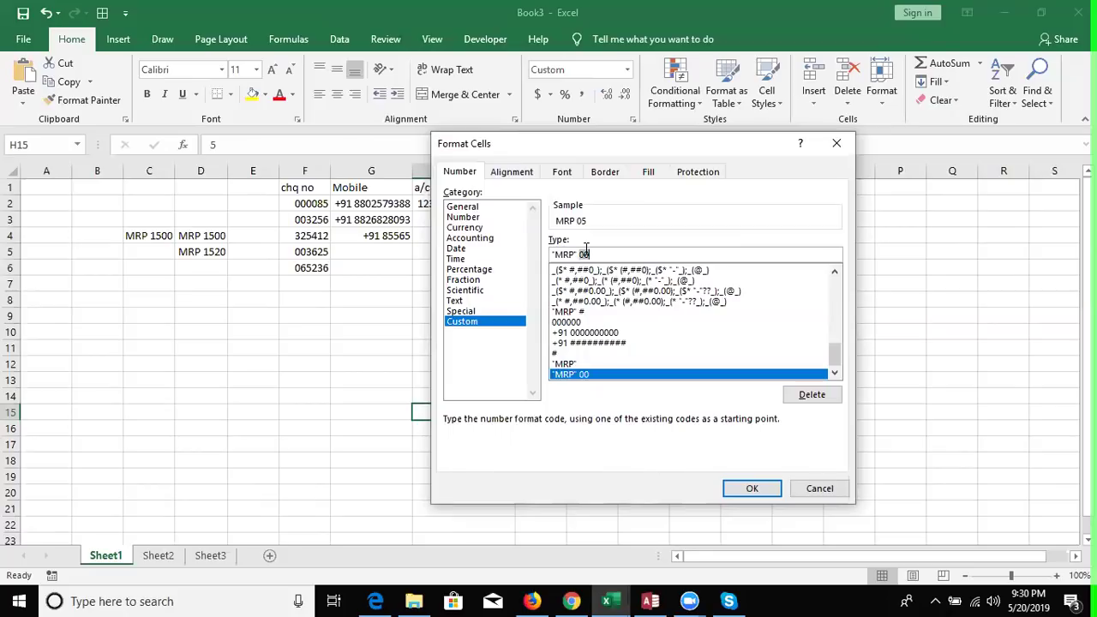
{"action": "type", "text": "##"}
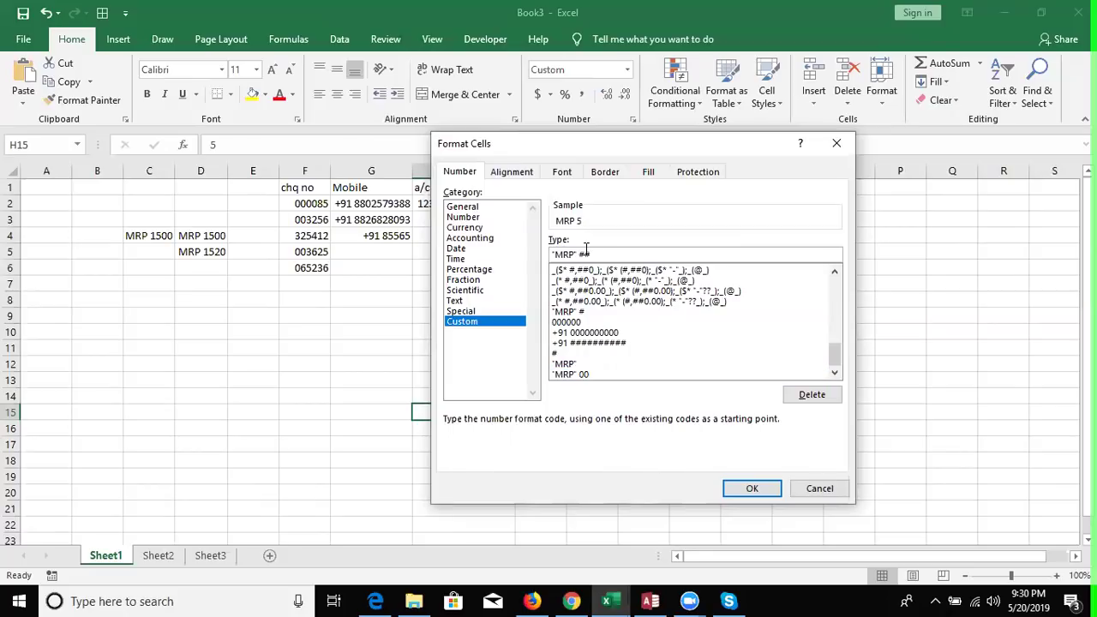
{"action": "key", "text": "Return"}
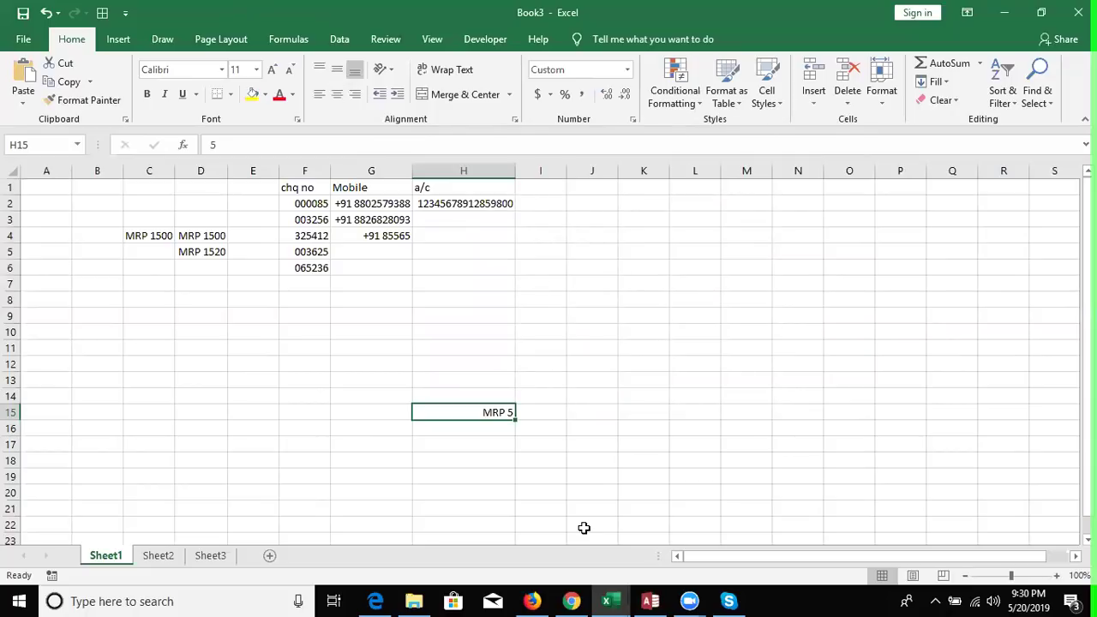
{"action": "left_click", "coordinate": [571, 601]}
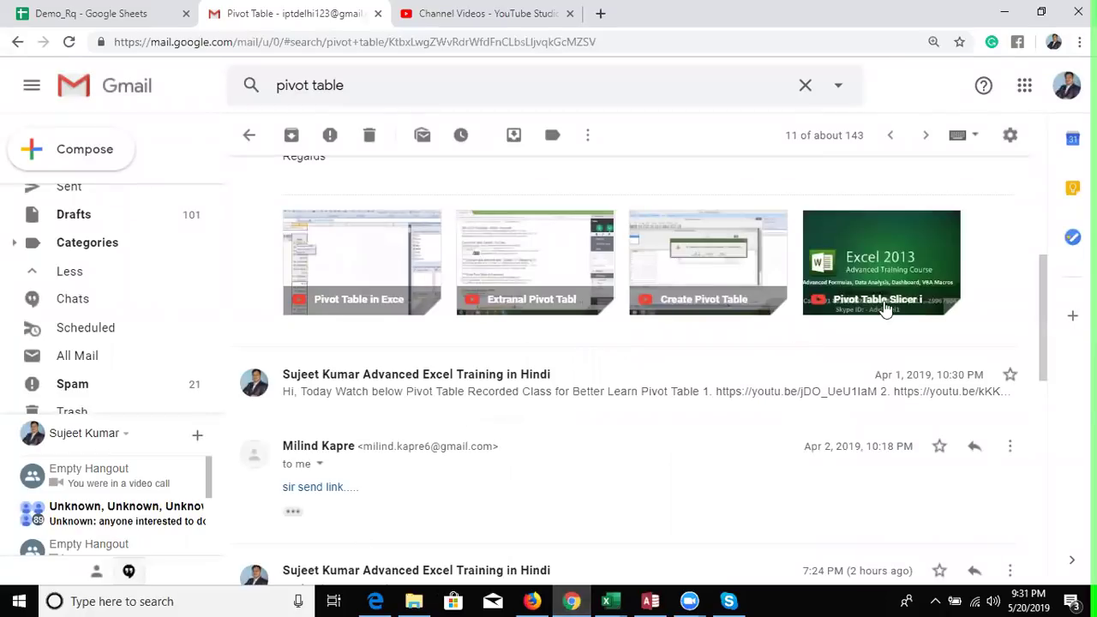
Step: Open Microsoft's number-format customization support article in a new Chrome tab and copy its URL
{"action": "left_click", "coordinate": [601, 13]}
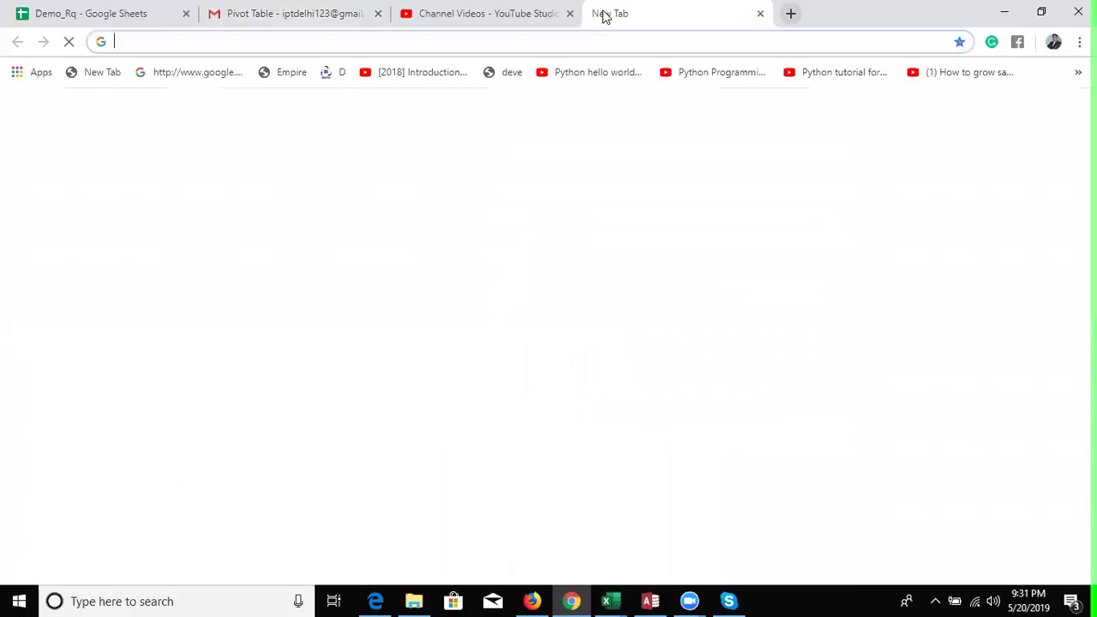
{"action": "type", "text": "cu"}
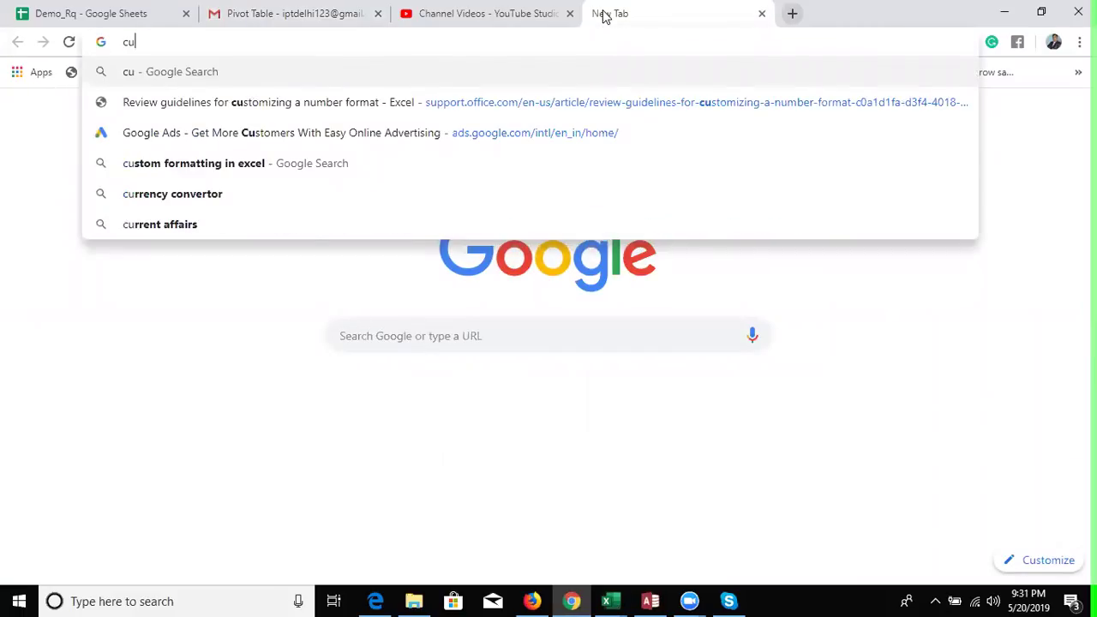
{"action": "key", "text": "Down"}
{"action": "key", "text": "Return"}
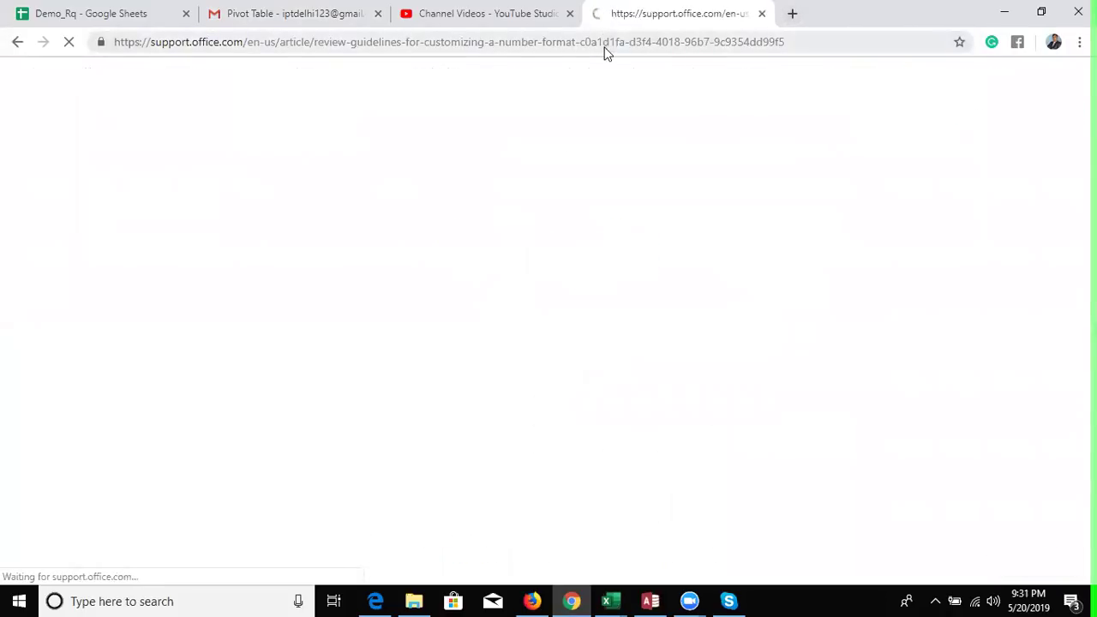
{"action": "left_click", "coordinate": [605, 47]}
{"action": "left_click", "coordinate": [605, 47]}
{"action": "left_click", "coordinate": [605, 47]}
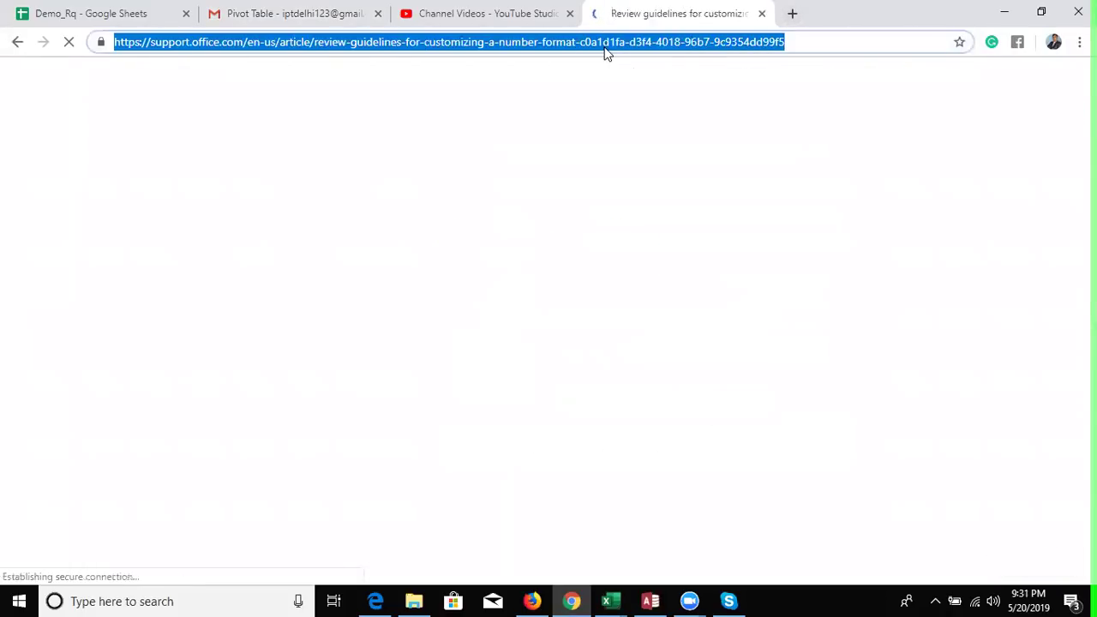
{"action": "left_click", "coordinate": [530, 600]}
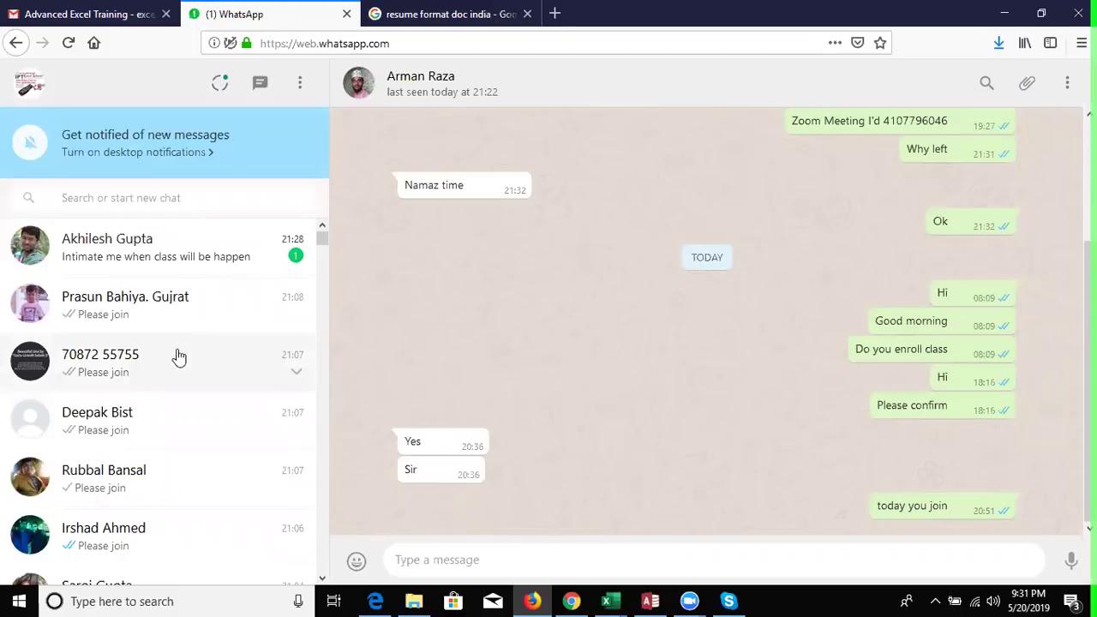
Step: Paste and send the support article link in a contact's WhatsApp Web chat
{"action": "left_click", "coordinate": [123, 558]}
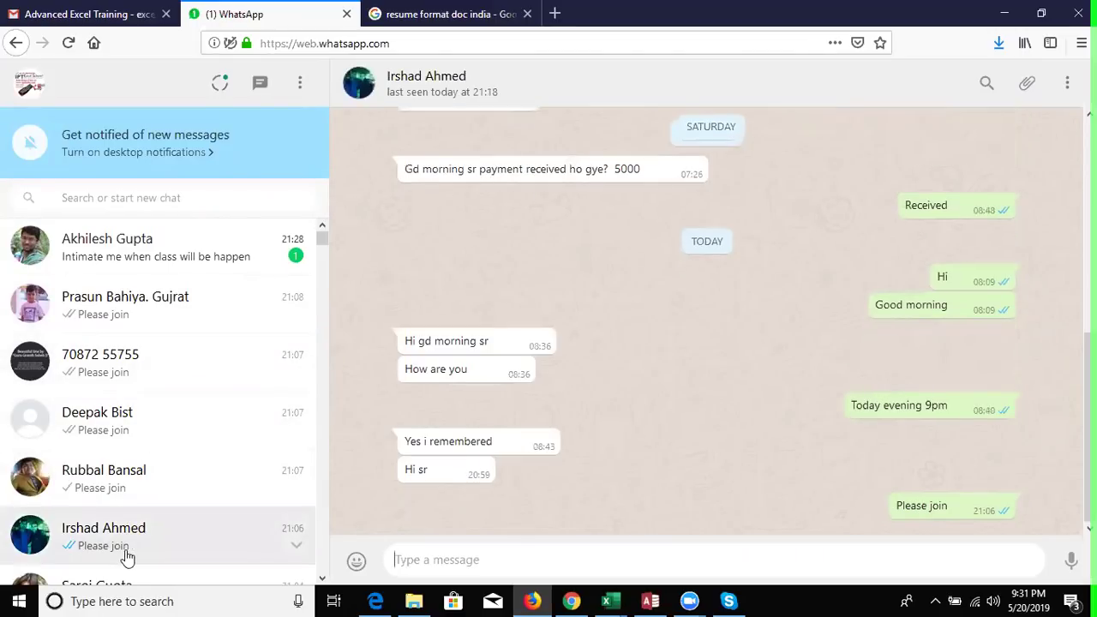
{"action": "type", "text": "https://support.office.com/en-us/article/review-guidelines-for-customizing-a-number-format-c0a1d1fa-d3f4-4018-96b7-9c9354dd99f5"}
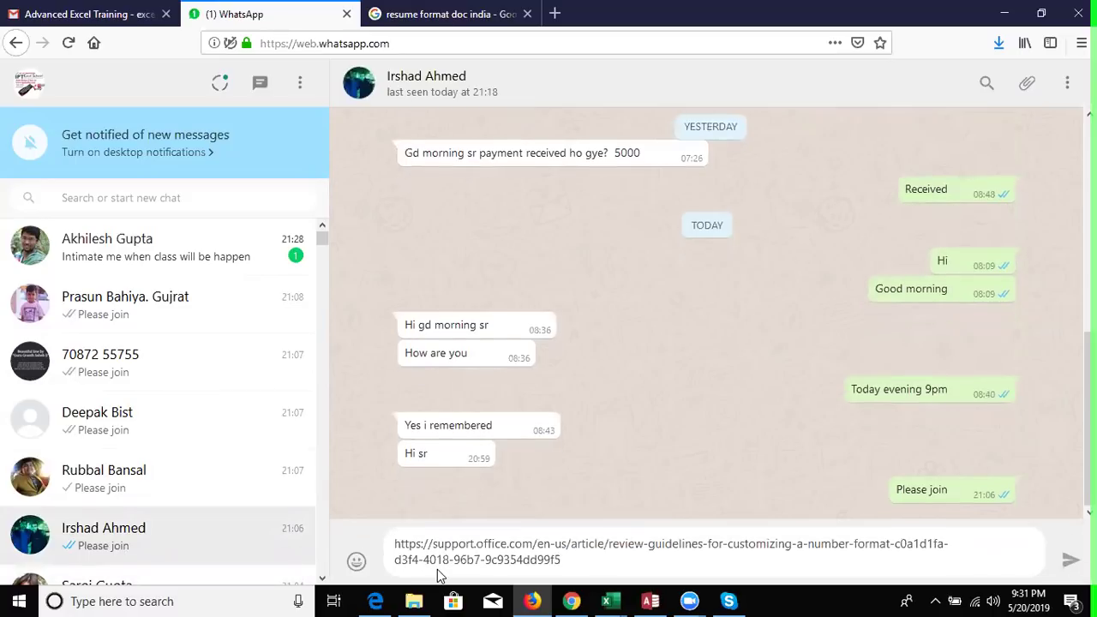
{"action": "key", "text": "Return"}
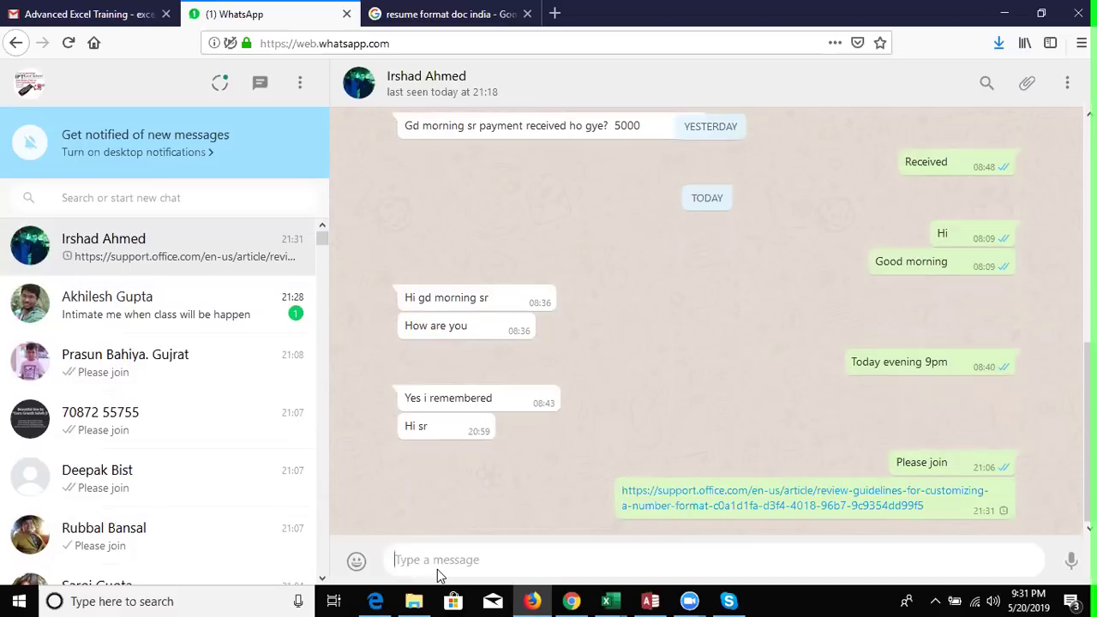
{"action": "key", "text": "super+d"}
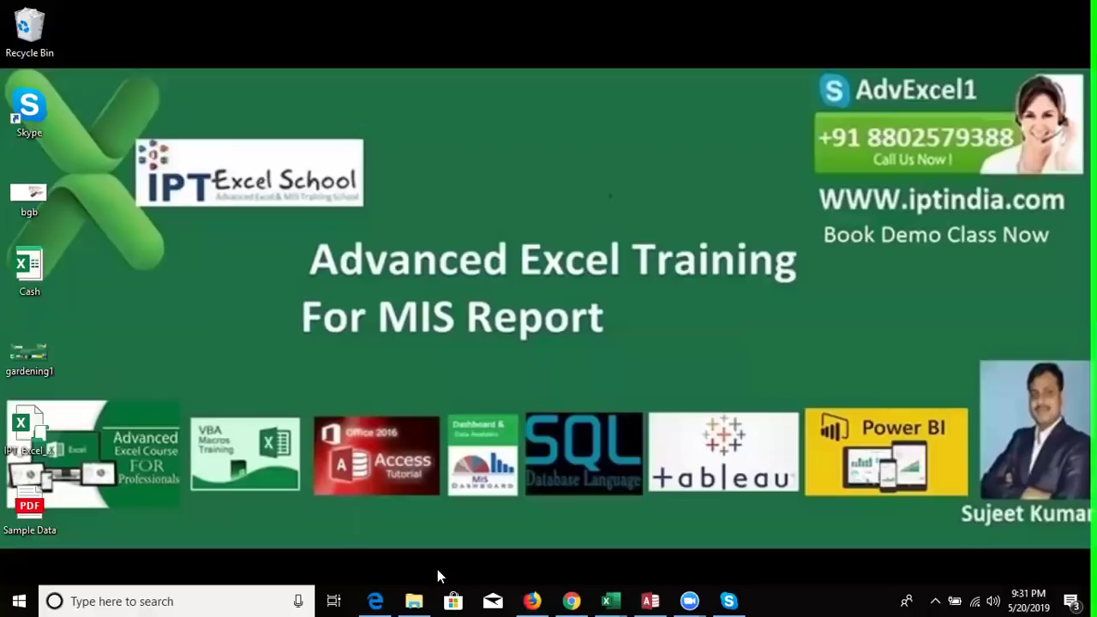